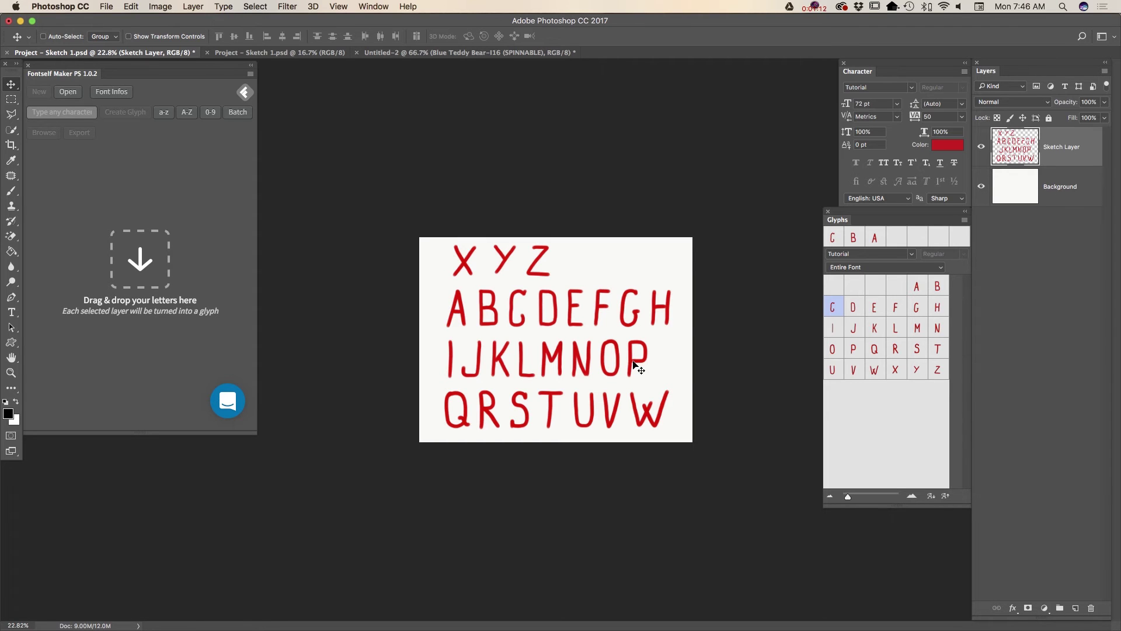
Delete the white Background layer and widen the canvas by 5000 px relative width
left_click(1063, 192)
left_click_drag(1058, 188, 1093, 608)
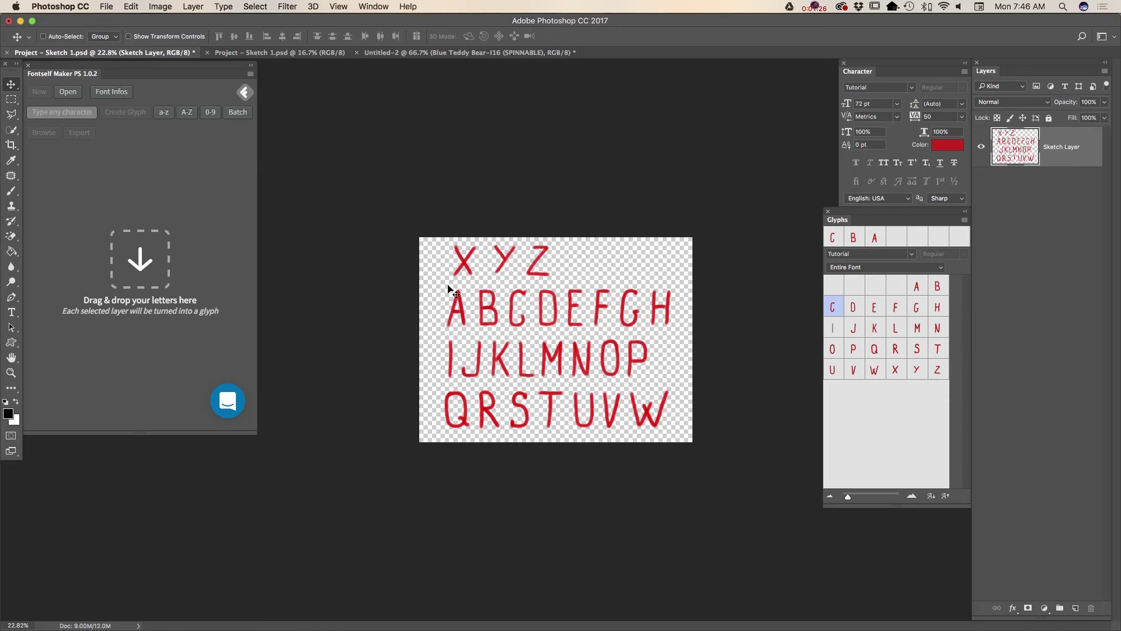
left_click(161, 6)
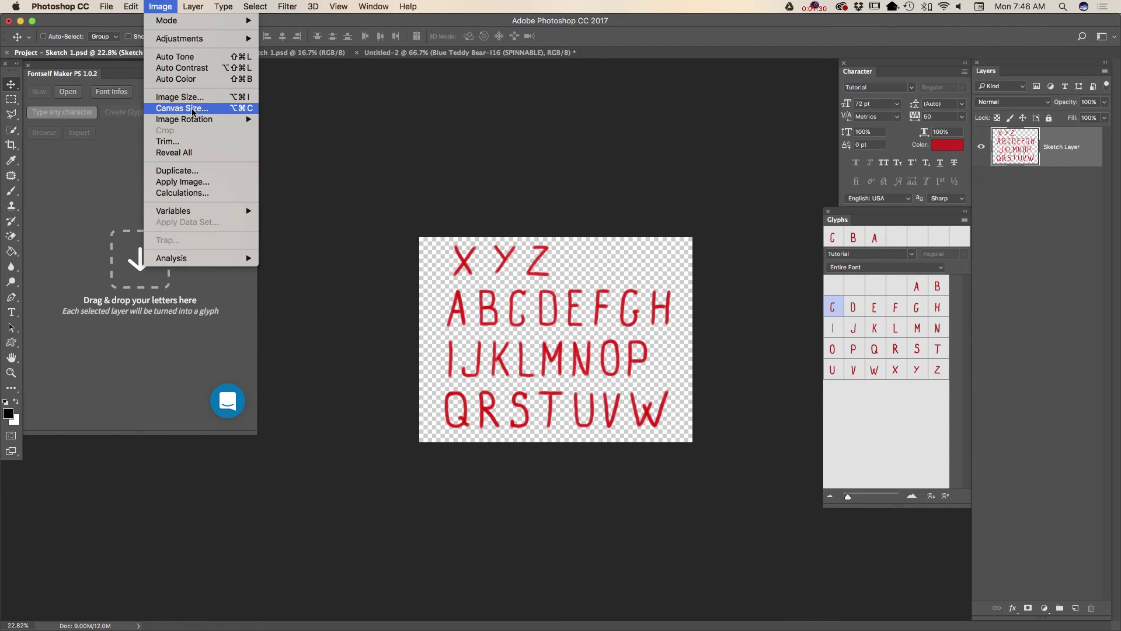
left_click(193, 109)
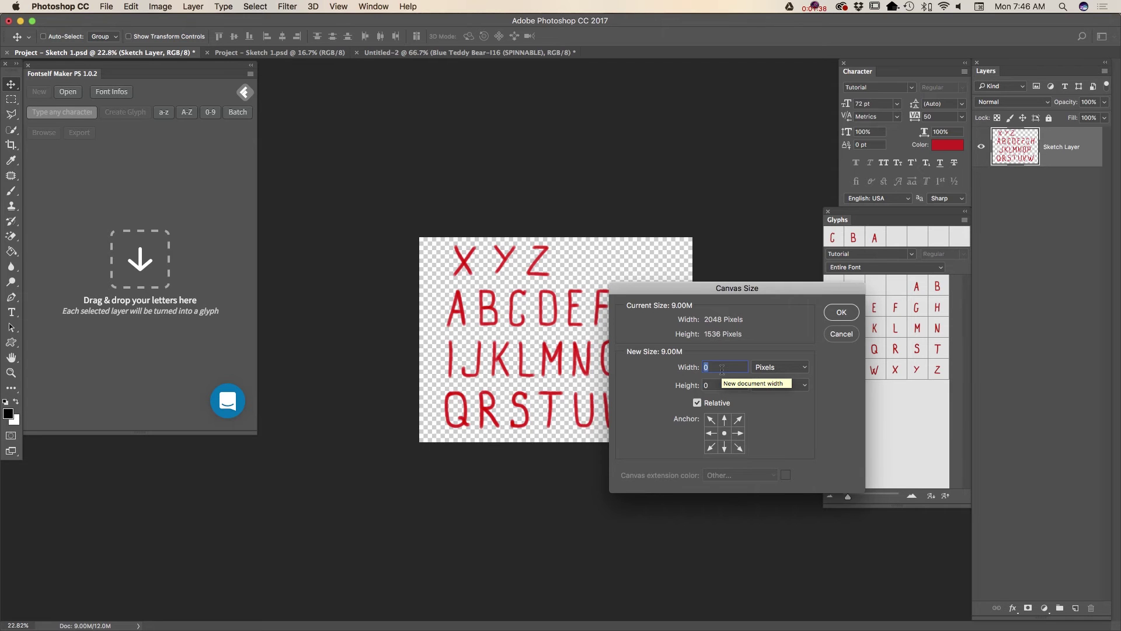
type("5000")
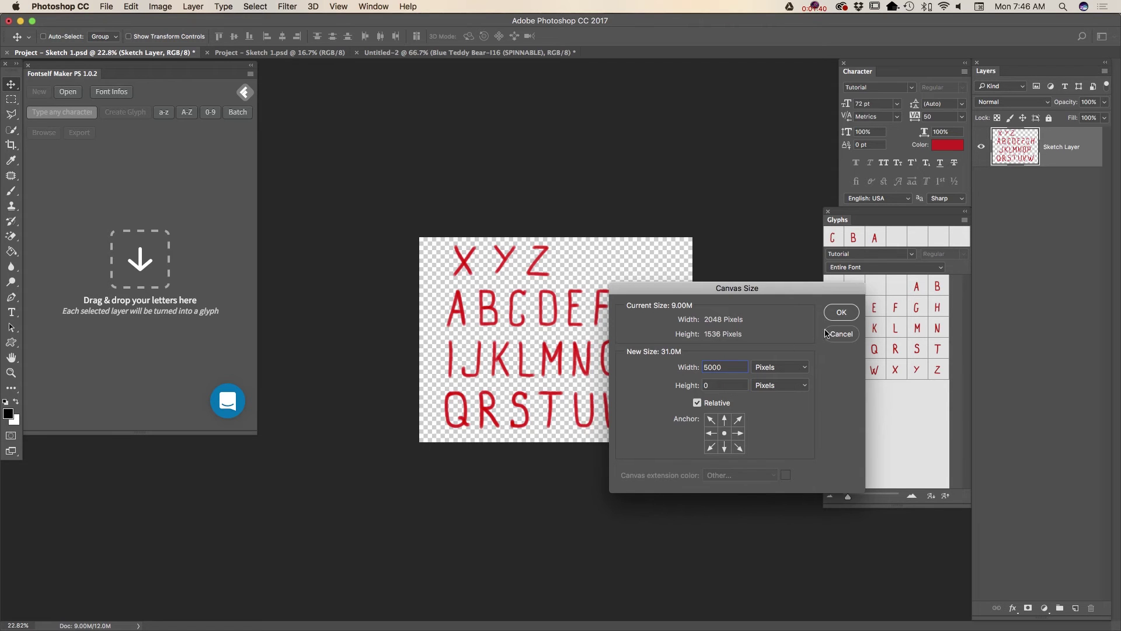
left_click(836, 312)
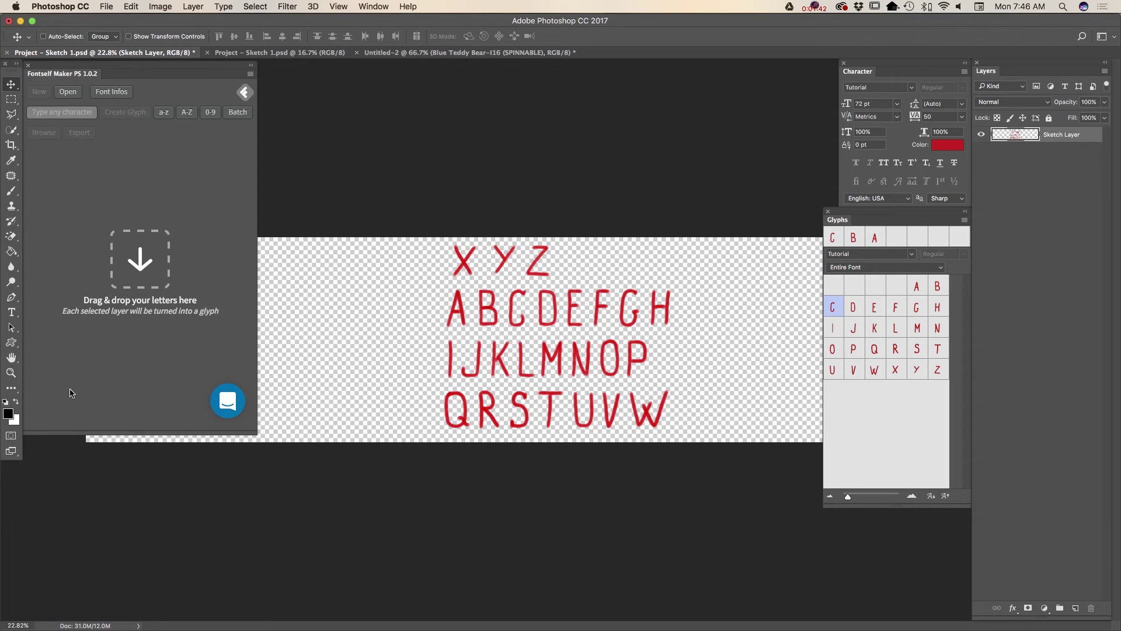
left_click(12, 372)
key("alt")
Copy the sketched A onto its own layer and move it to the canvas's left edge
left_click(518, 351, "alt")
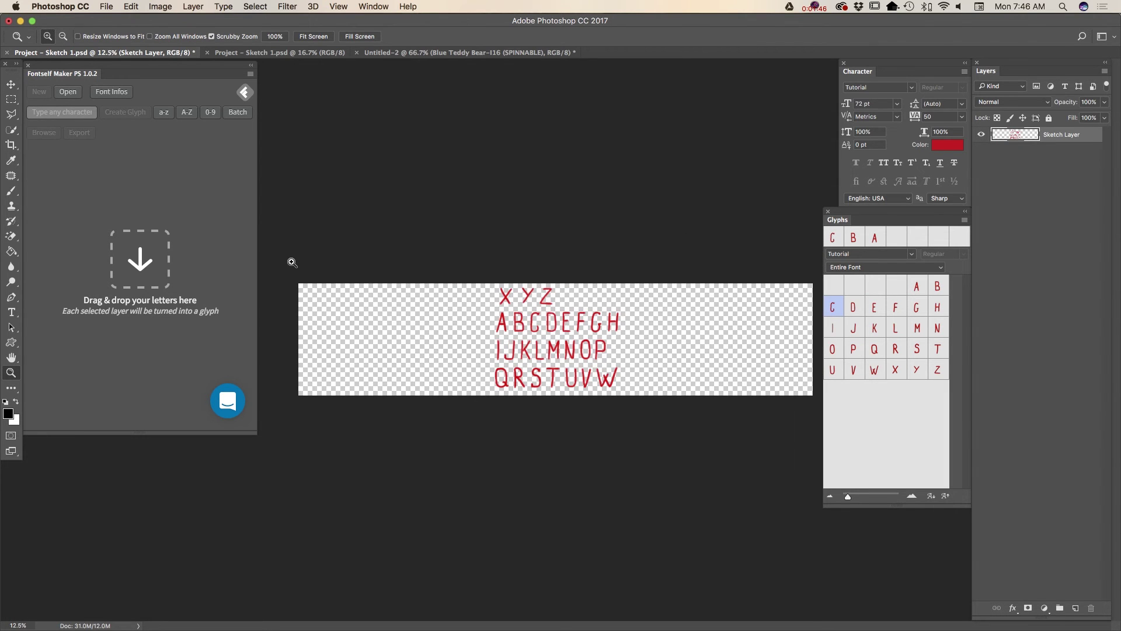
left_click(11, 100)
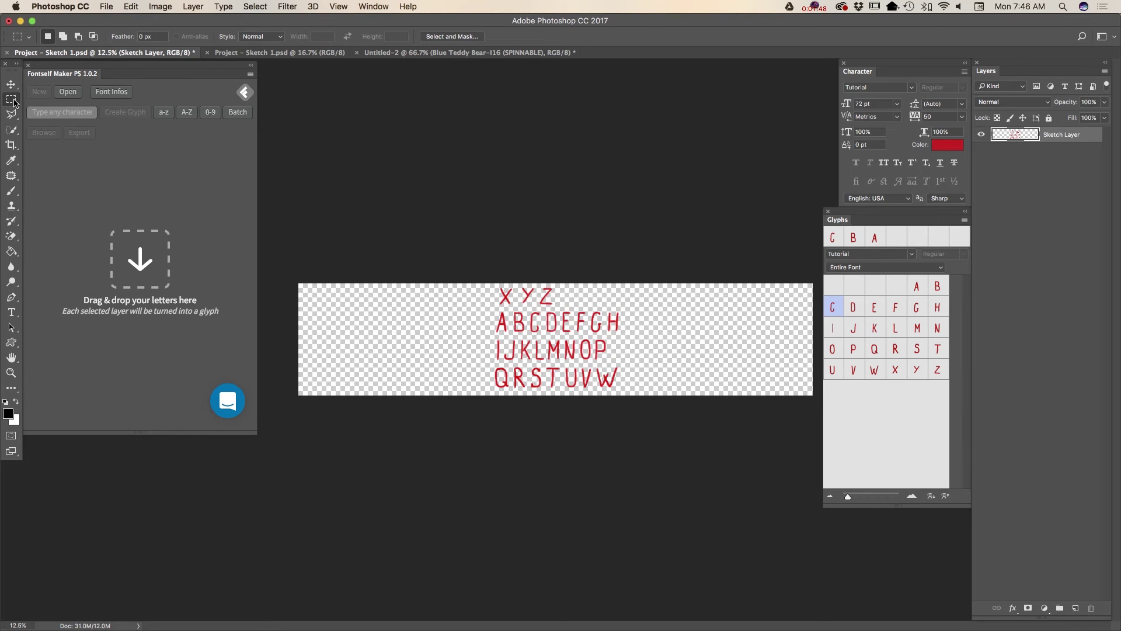
left_click(489, 307)
left_click_drag(489, 307, 509, 335)
left_click(131, 7)
left_click(156, 91)
left_click(129, 6)
left_click(154, 113)
key("v")
left_click_drag(503, 323, 312, 325)
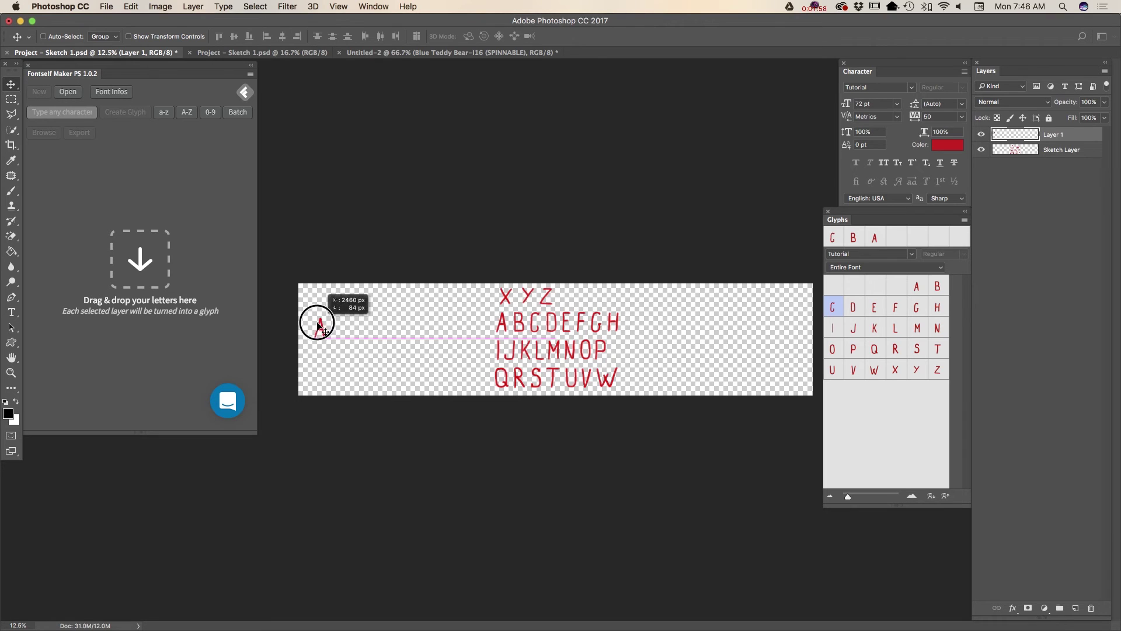
Copy the sketched B onto a new layer and place it beside the A
left_click(1047, 150)
left_click(11, 99)
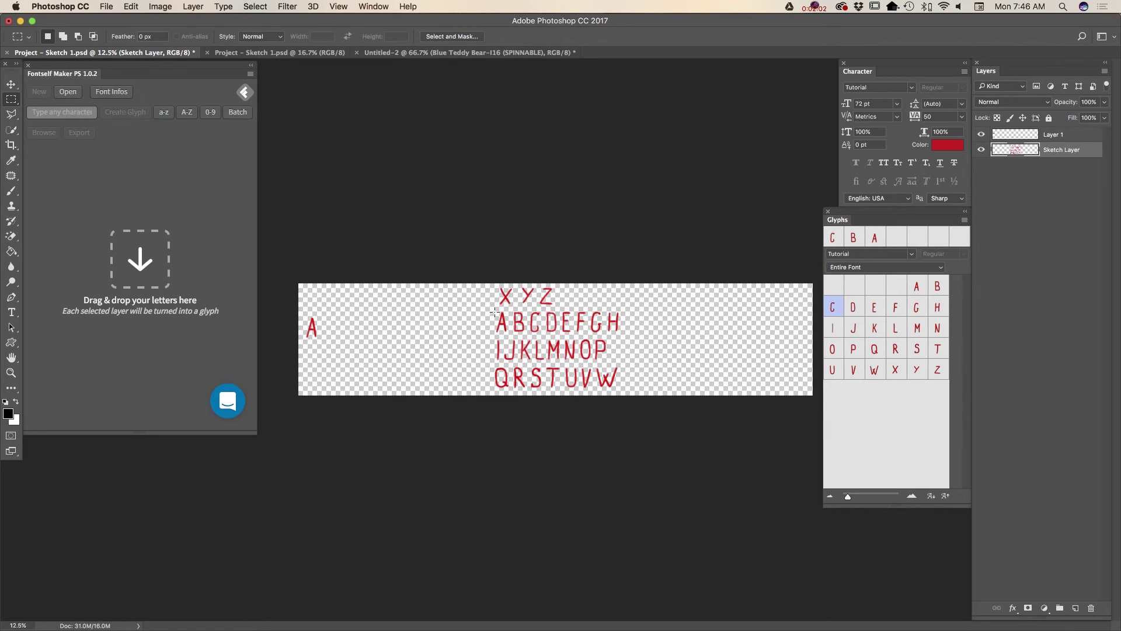
left_click_drag(508, 309, 525, 335)
left_click(130, 7)
left_click(141, 91)
left_click(131, 6)
left_click(141, 112)
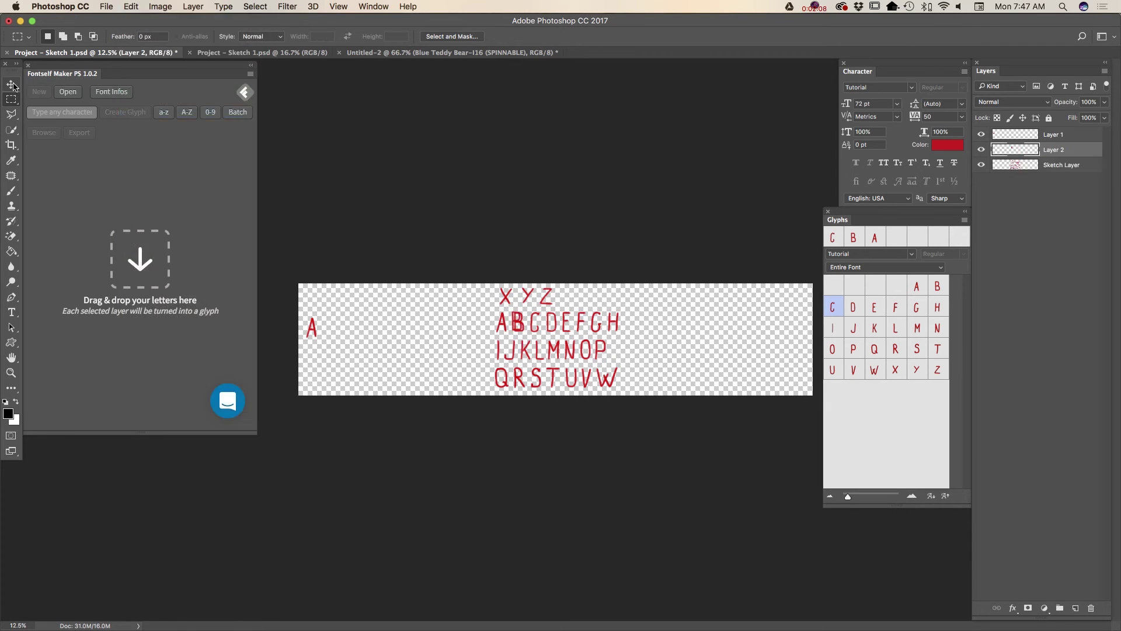
left_click(13, 85)
left_click_drag(515, 323, 323, 328)
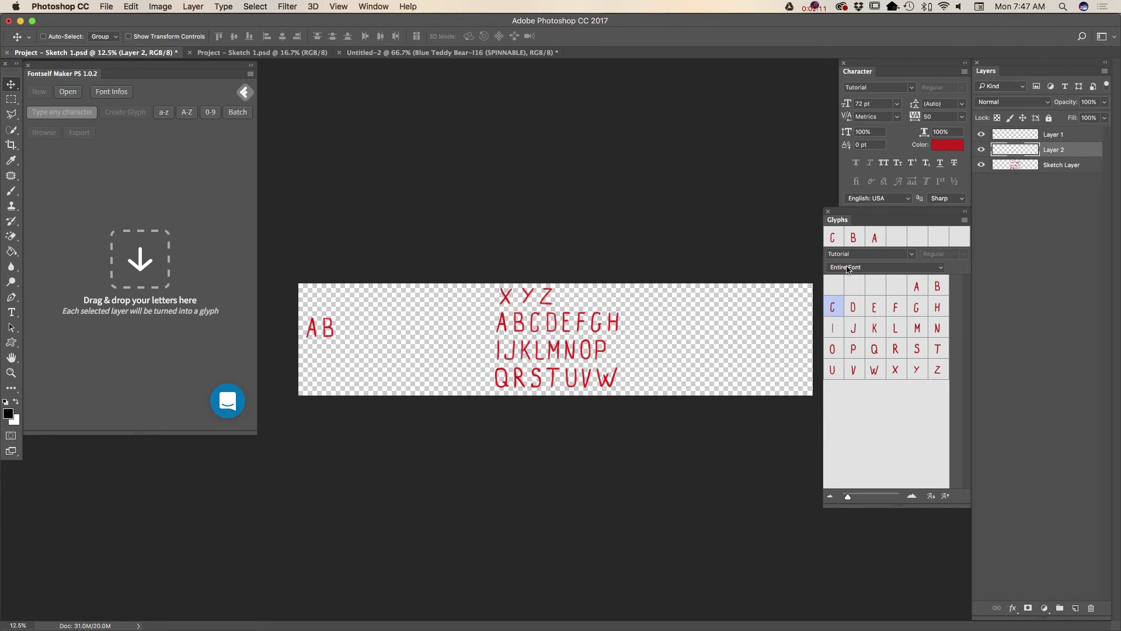
Copy the sketched C onto a new layer and place it after the B
left_click(1043, 167)
left_click(12, 98)
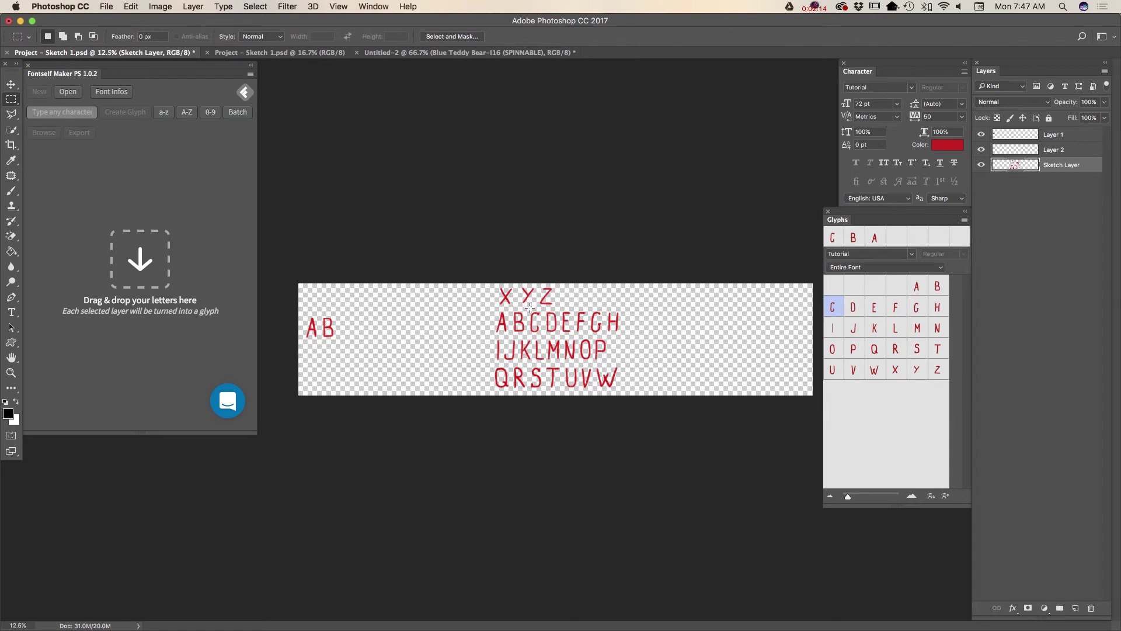
left_click_drag(527, 308, 543, 334)
left_click(130, 6)
left_click(130, 7)
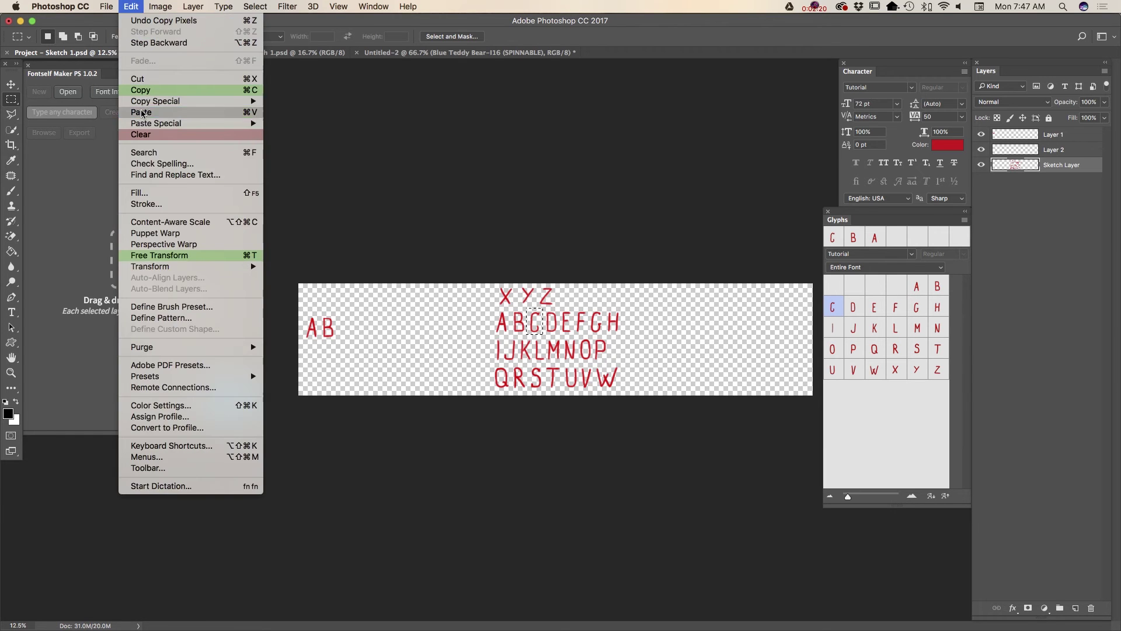
key("super+v")
key("v")
left_click_drag(526, 328, 340, 327)
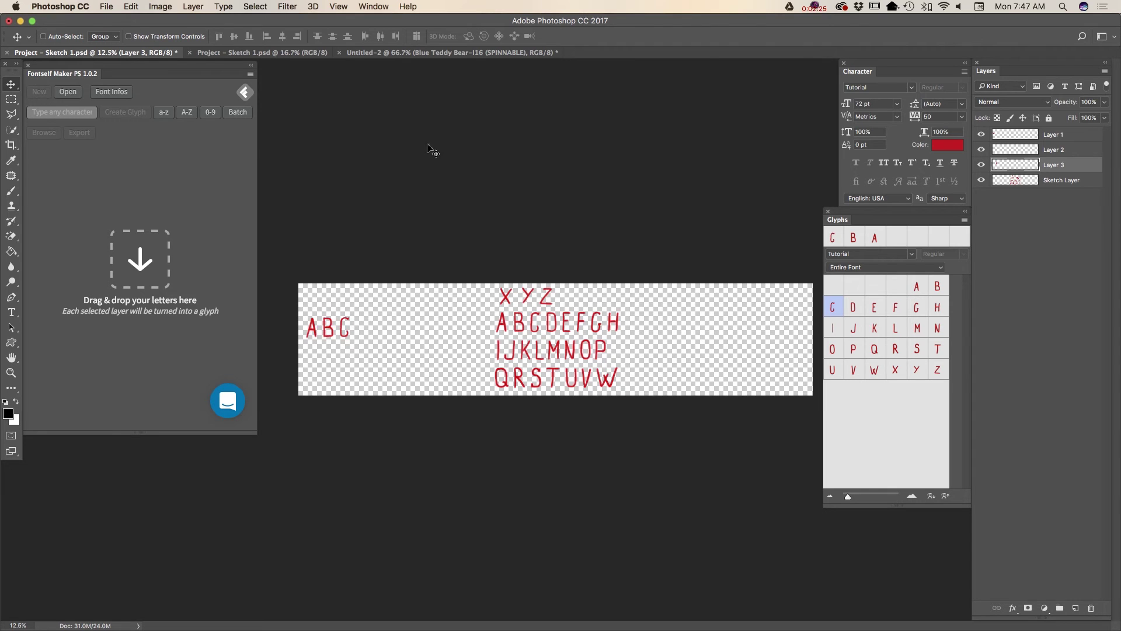
In the full alphabet document, zoom out and select Layer 26 through Layer 1
left_click(271, 55)
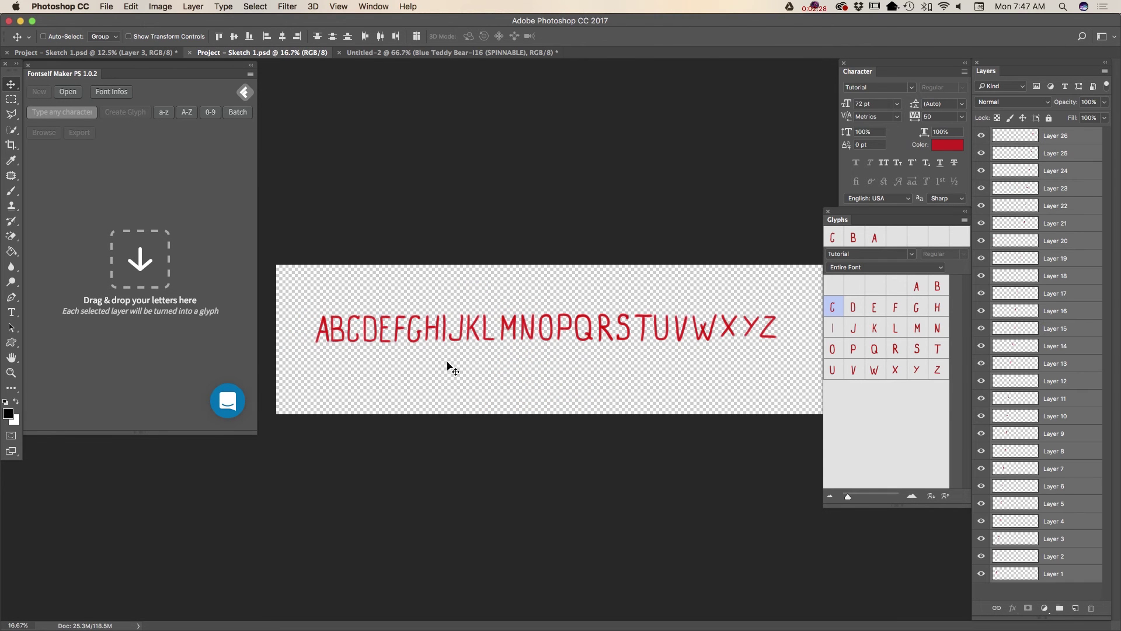
left_click(12, 373)
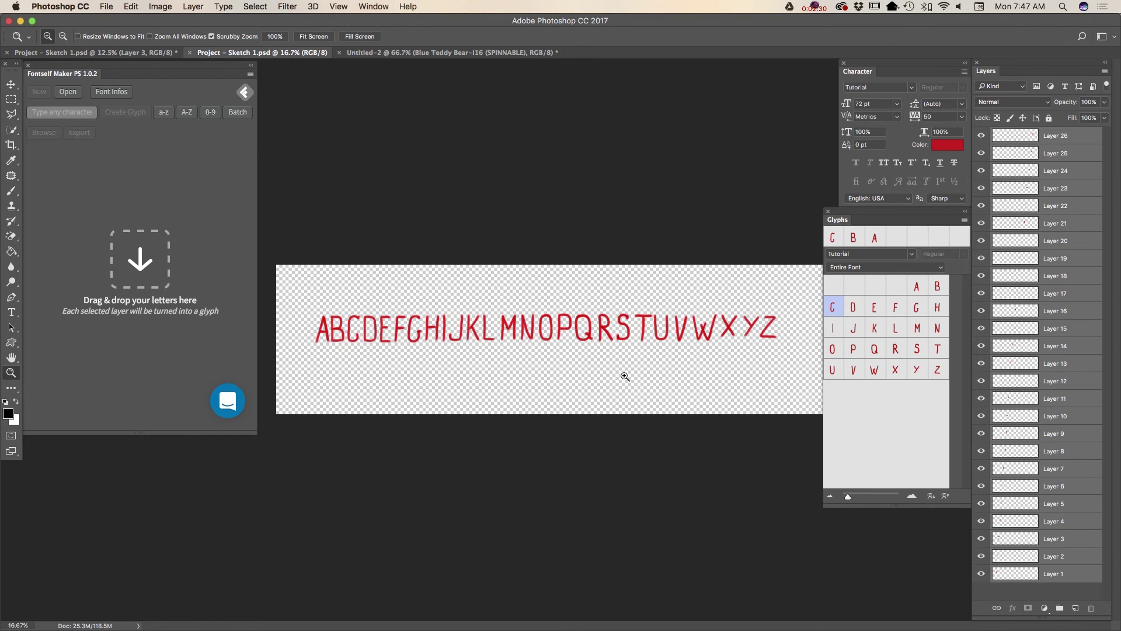
left_click(584, 373, "alt")
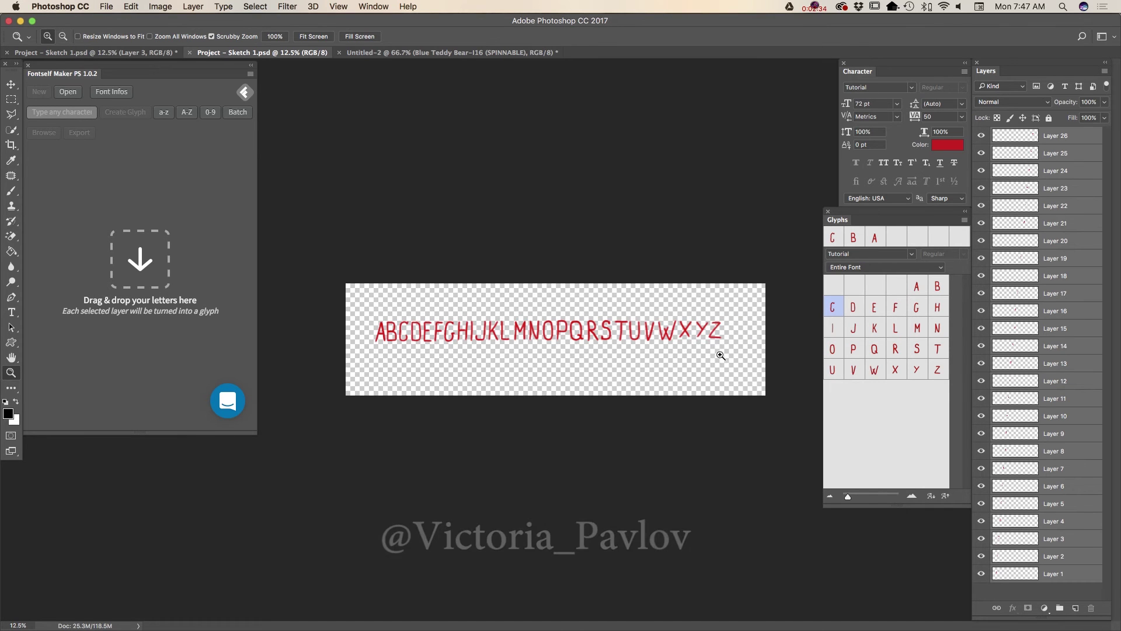
left_click(1057, 138)
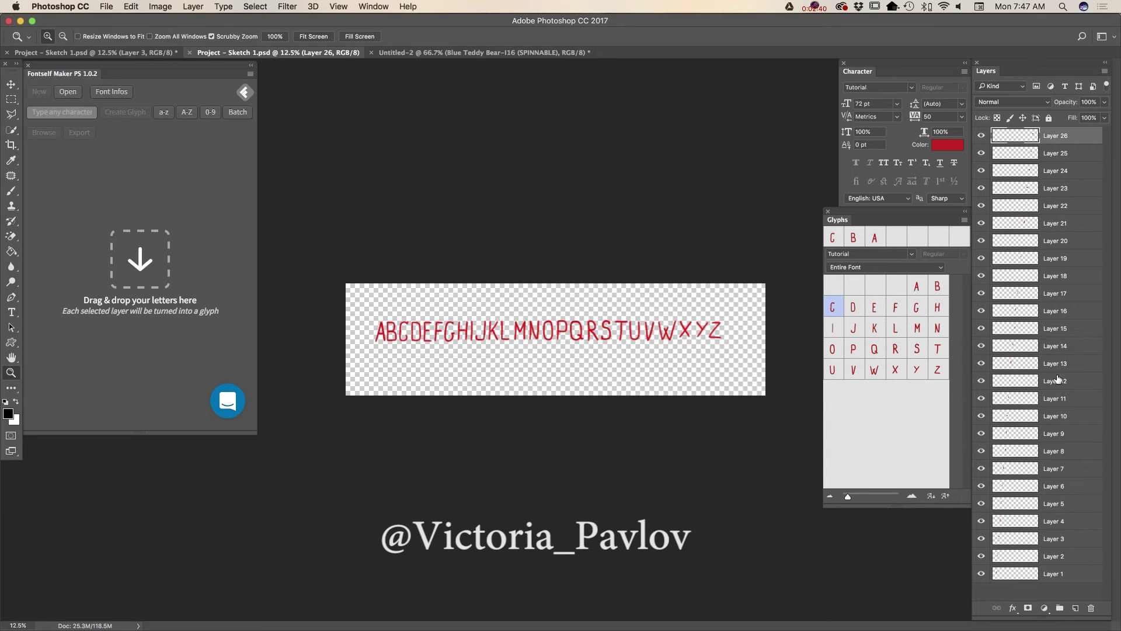
left_click(1072, 574, "shift")
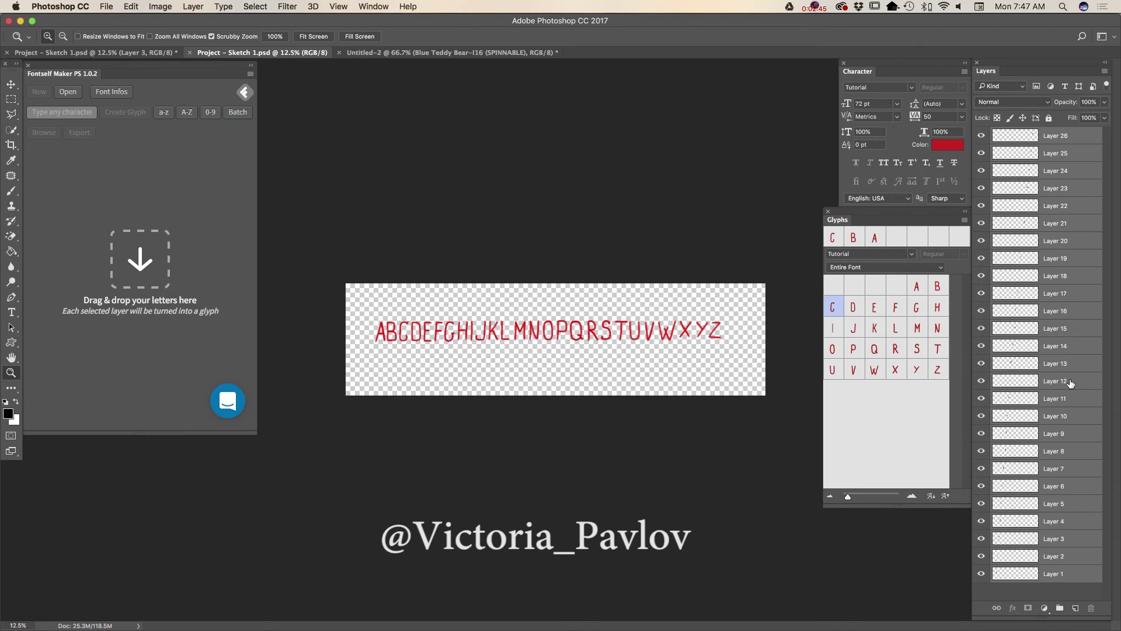
Drop the 26 letter layers into Fontself Maker and adjust the A glyph's spacing
mouse_move(1070, 383)
left_mouse_down()
mouse_move(182, 290)
mouse_move(161, 353)
left_mouse_up()
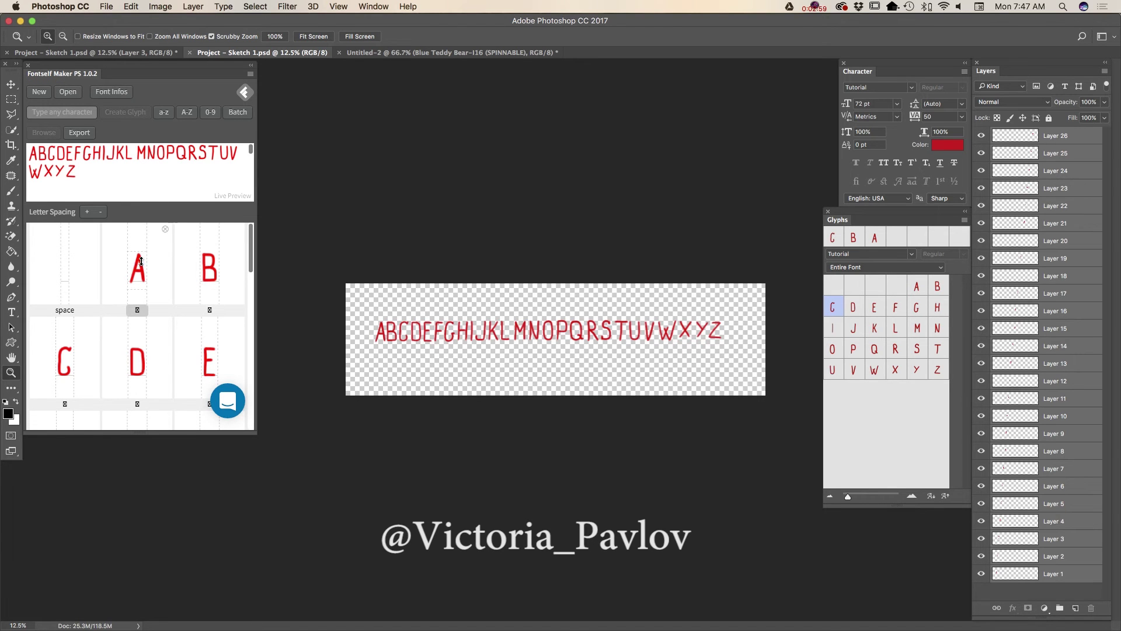
mouse_move(137, 263)
left_click_drag(141, 251, 148, 263)
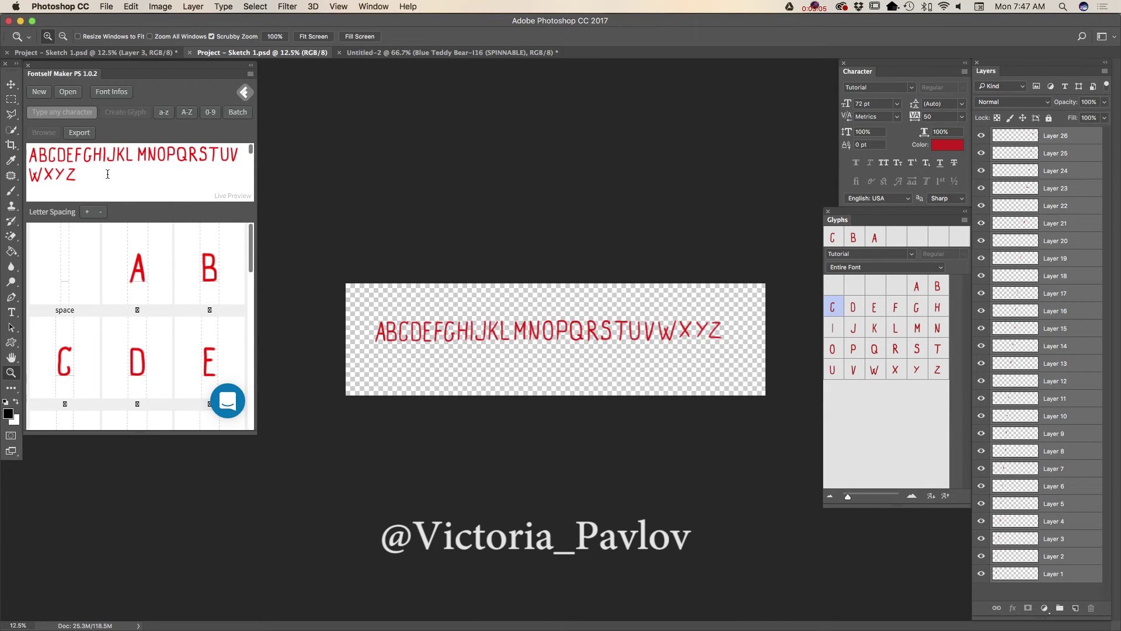
Name the font Childrenabc and save it as Childrenabc.otf
left_click(81, 132)
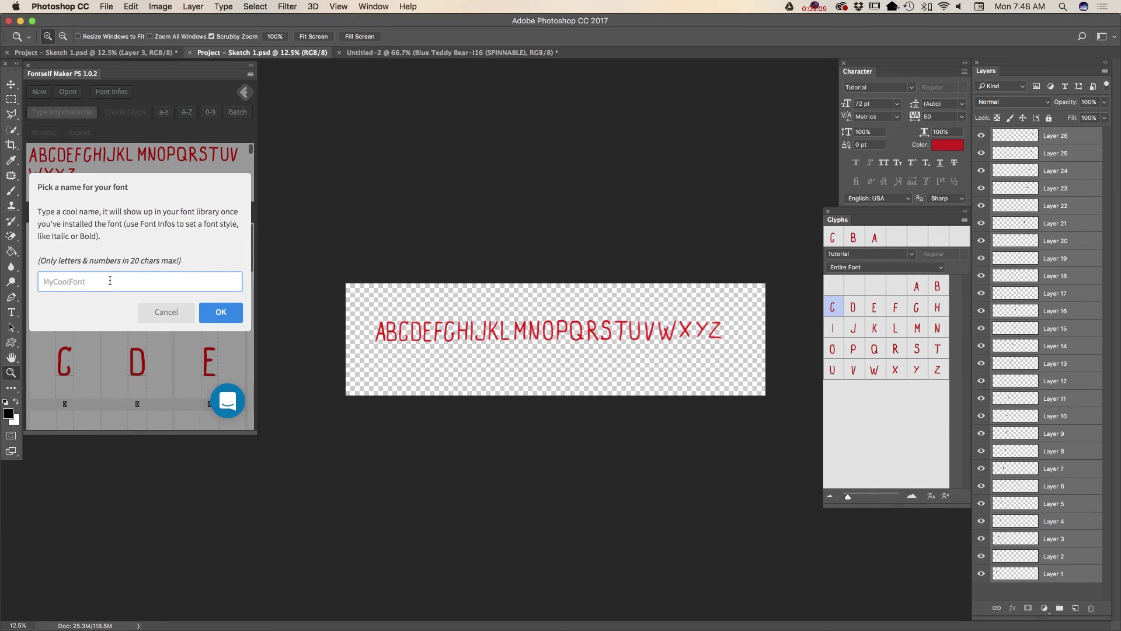
type("Children")
type("abc")
left_click(222, 314)
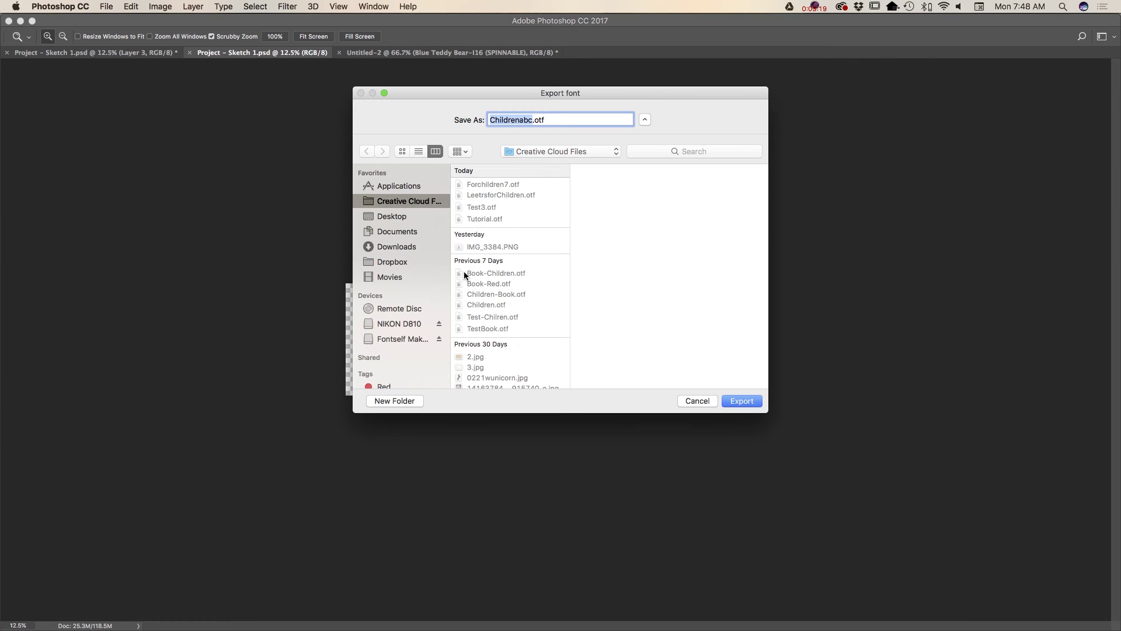
left_click(738, 398)
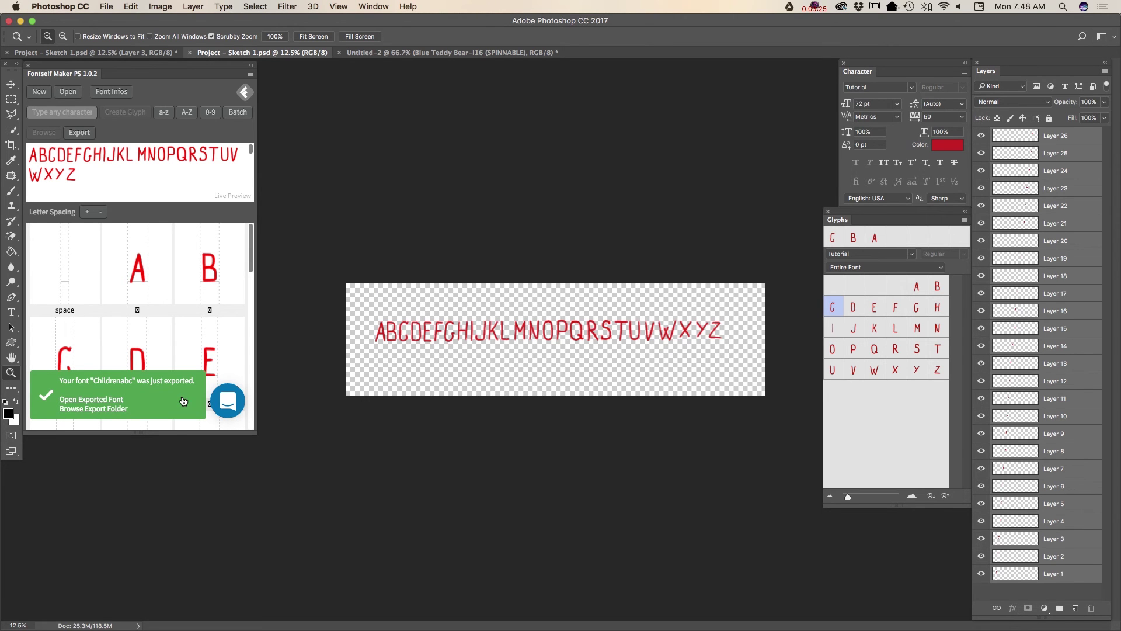
Install the exported Childrenabc font via Font Book and return to the Photoshop font project
left_click(96, 400)
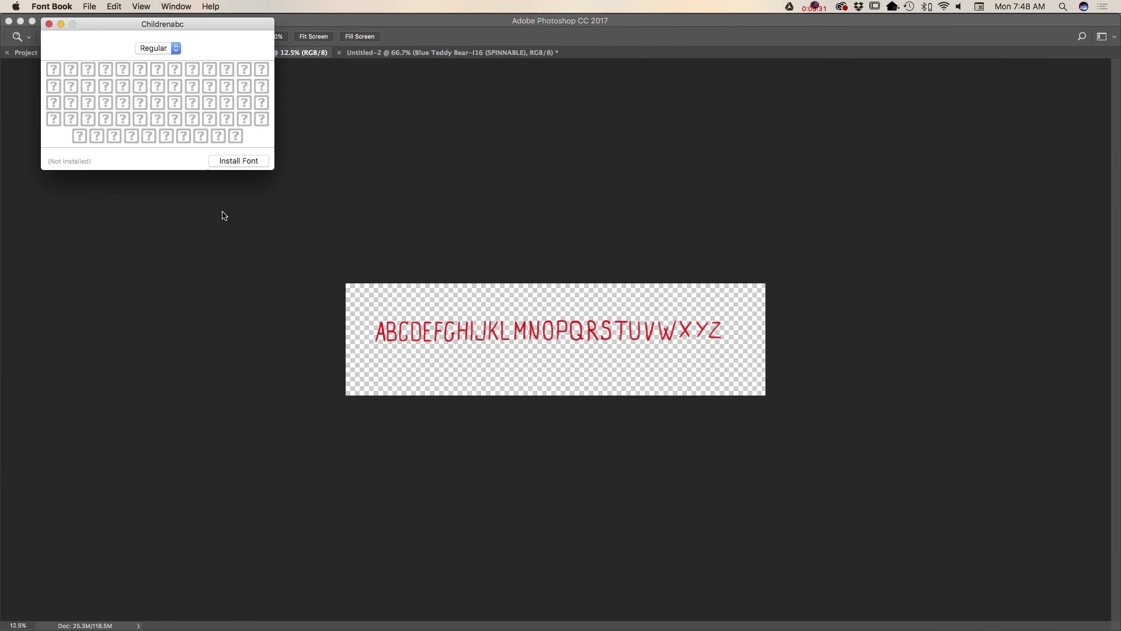
left_click(243, 166)
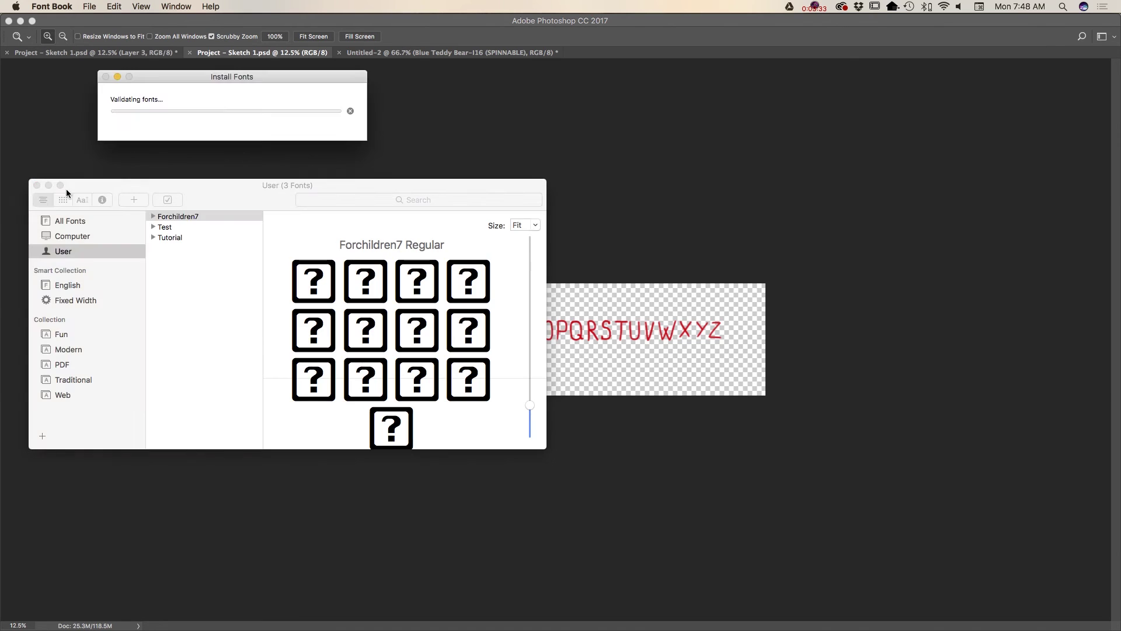
left_click(398, 152)
left_click(409, 152)
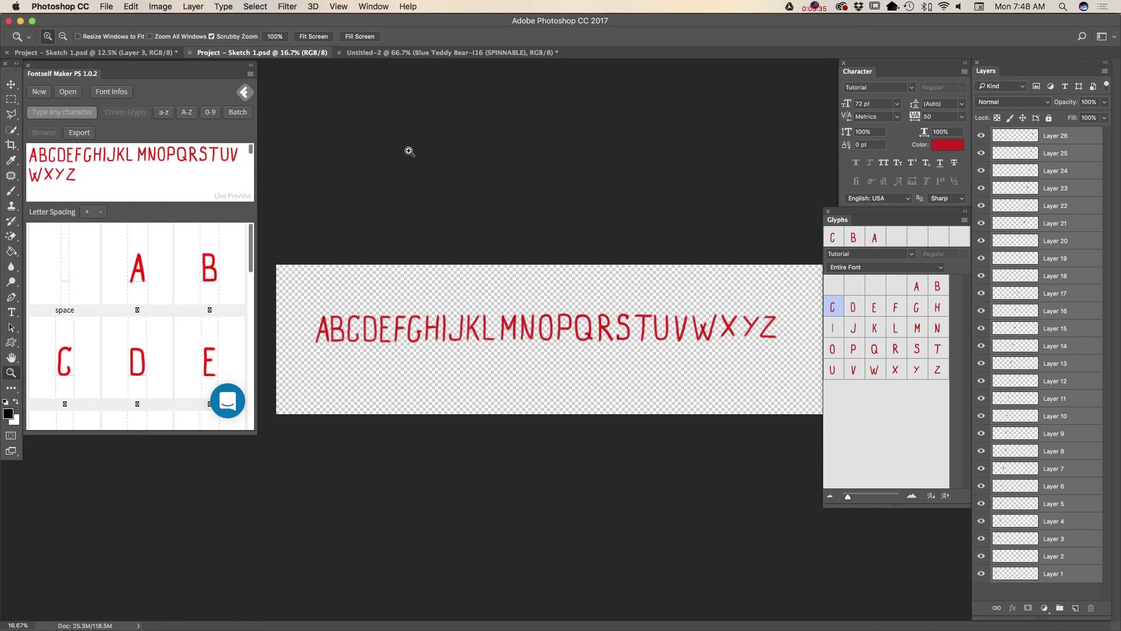
With the Move tool active, bring the Untitled-2 teddy bear document to the front
left_click(13, 86)
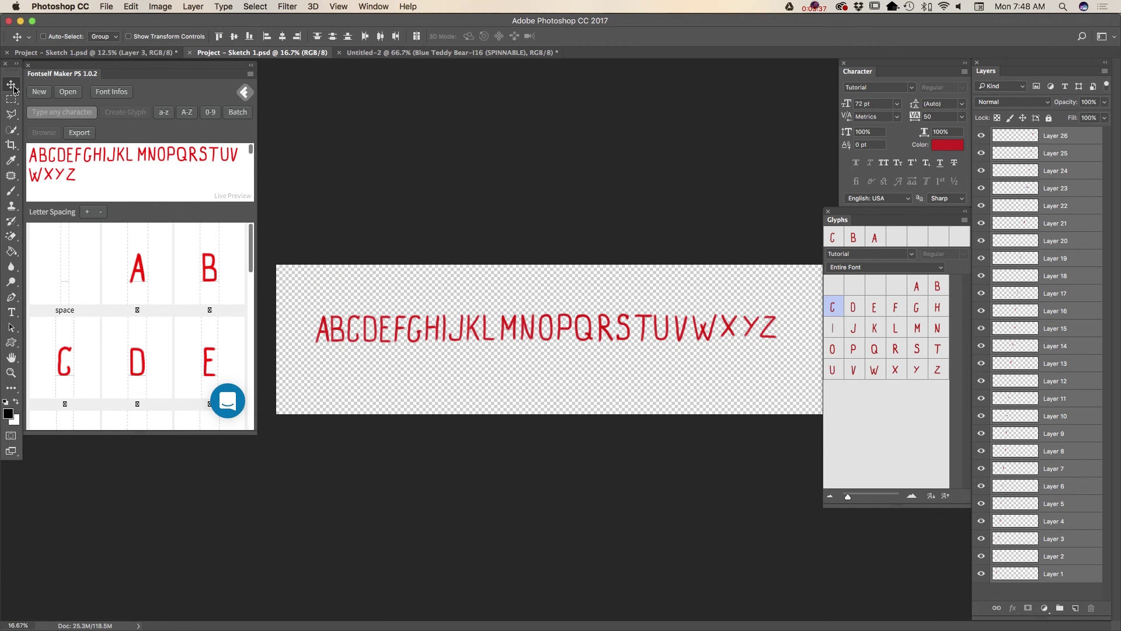
left_click(453, 53)
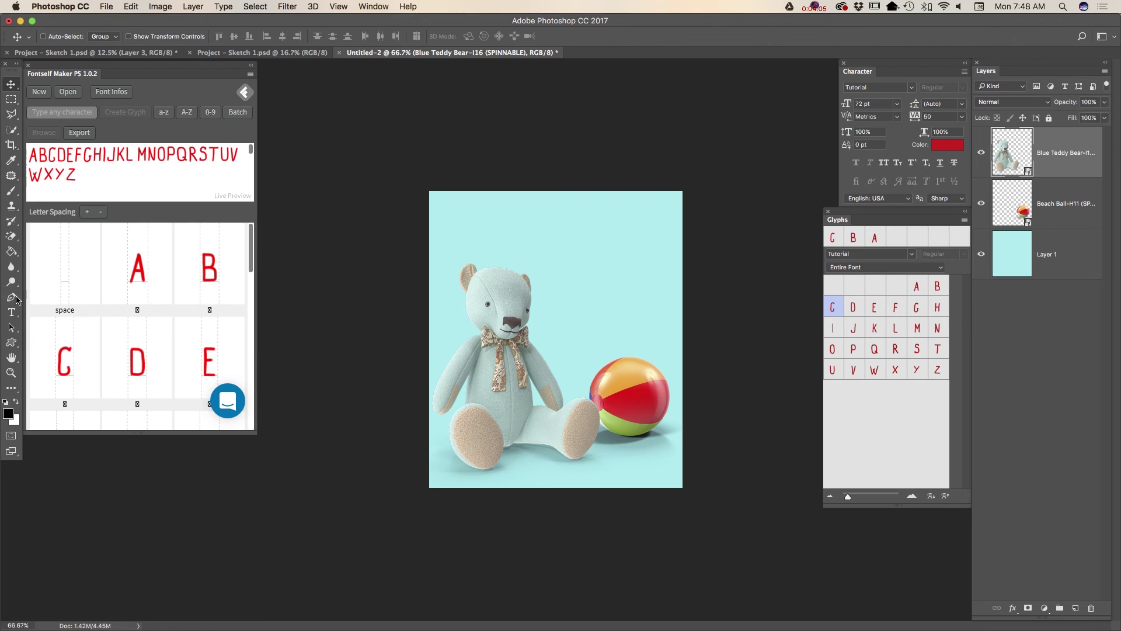
Choose Childrenabc Regular as the Type tool's font family
left_click(12, 312)
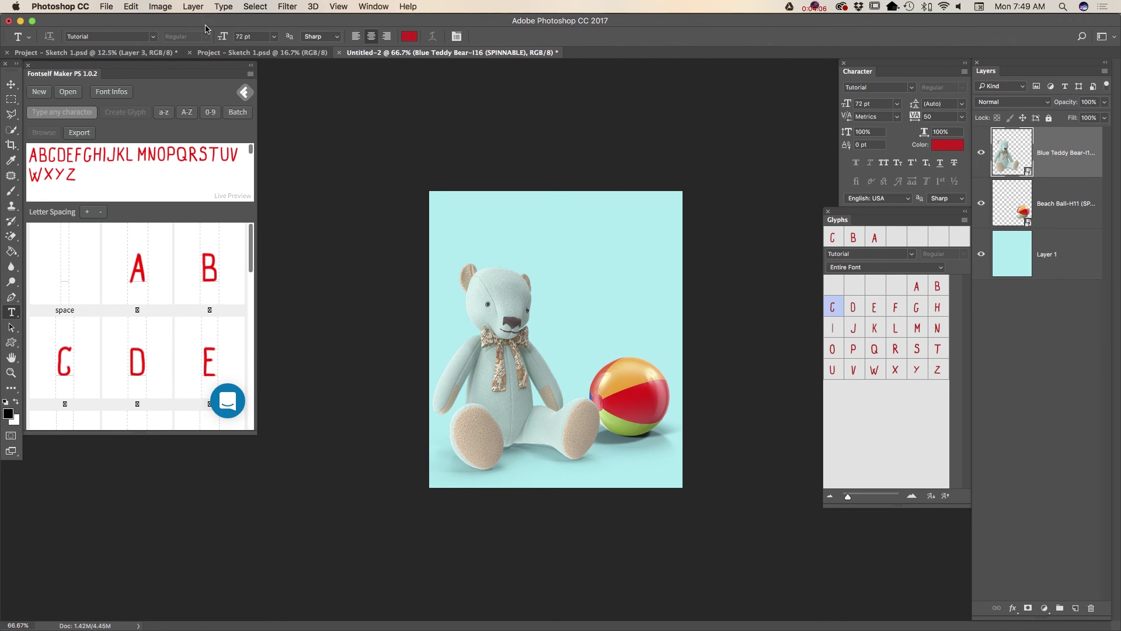
left_click(154, 36)
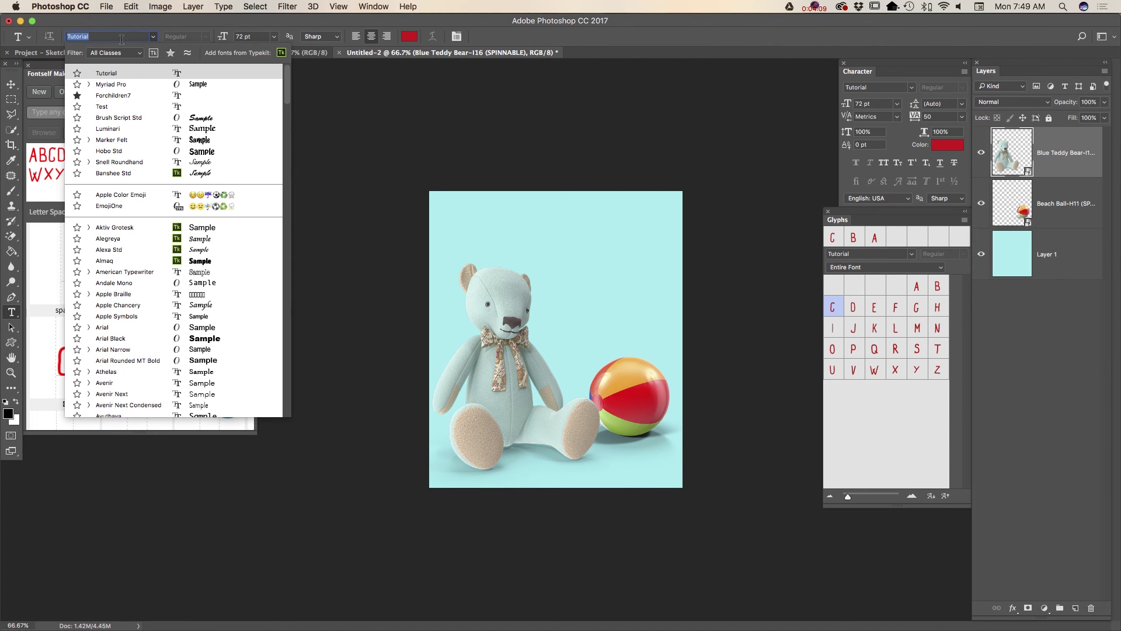
type("Child")
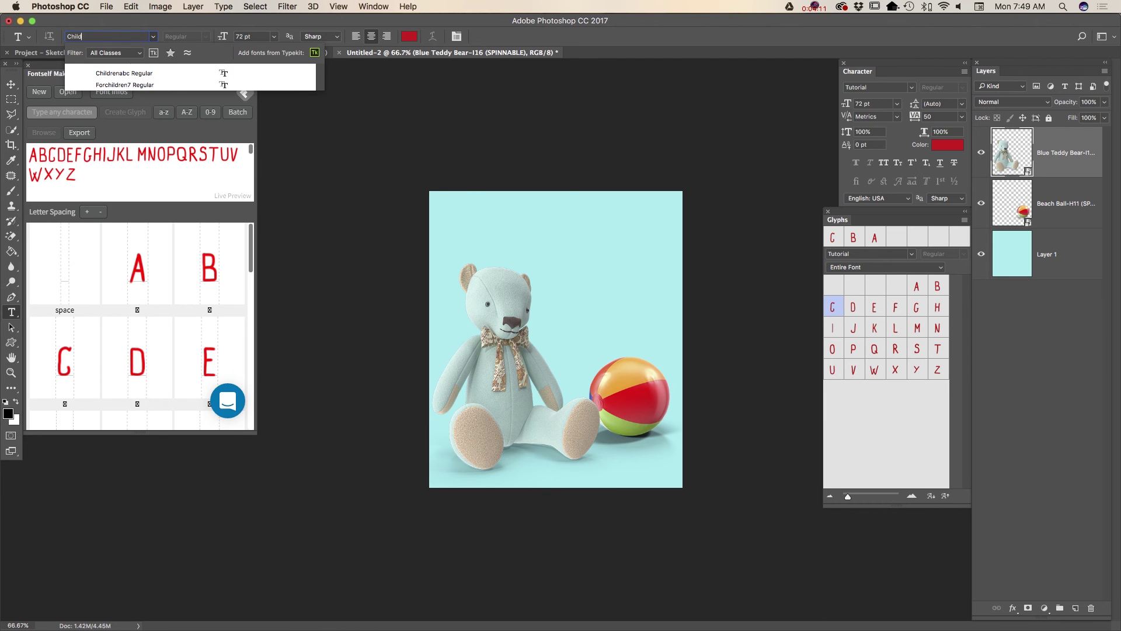
type("ren")
key("BackSpace")
left_click(120, 73)
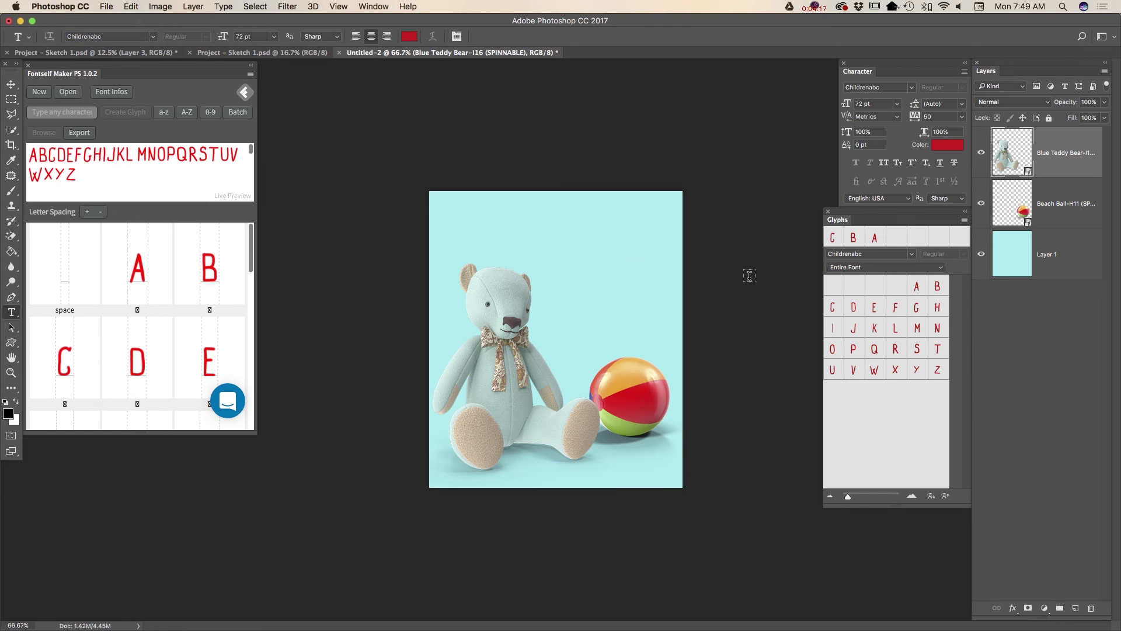
Insert A, B and C from the Glyphs panel into three separate text boxes above the bear
left_click(537, 225)
left_click_drag(537, 226, 624, 314)
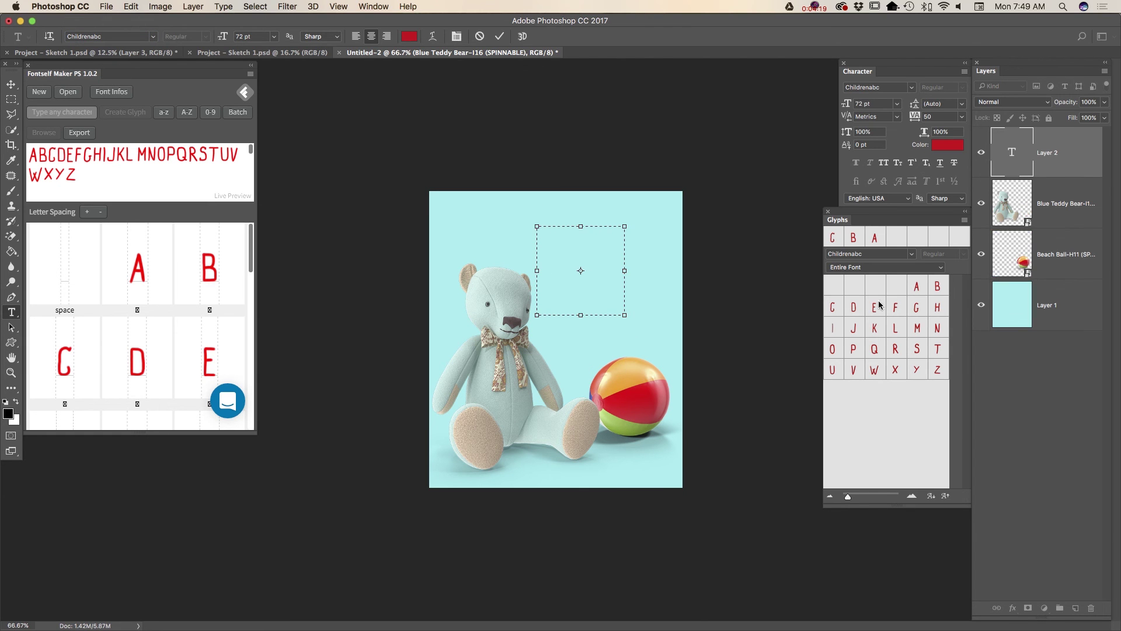
double_click(916, 287)
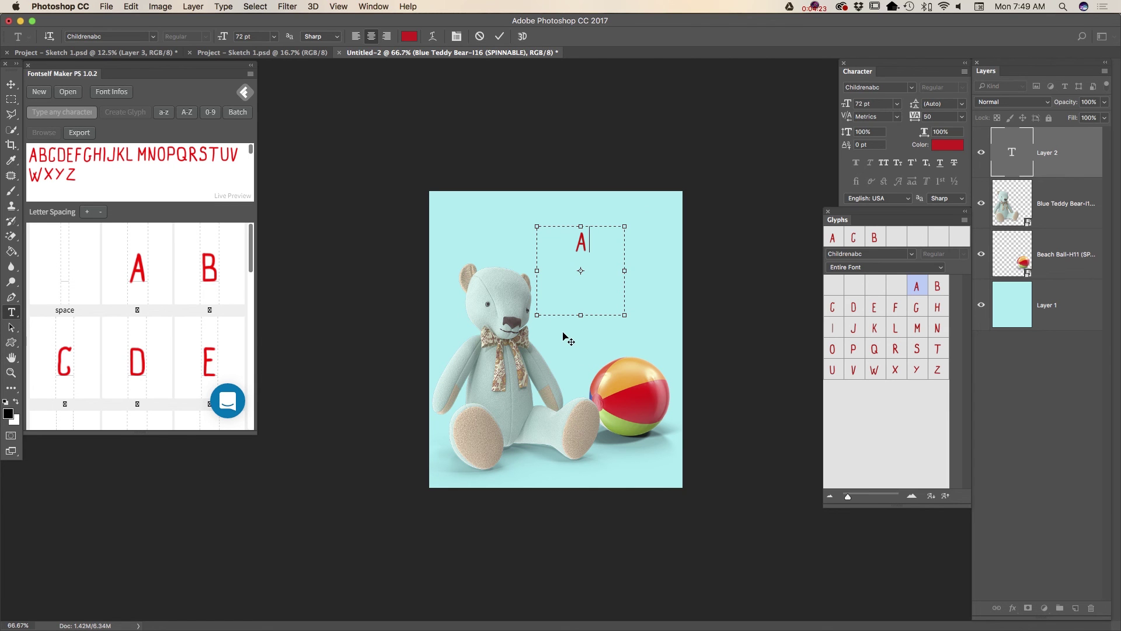
left_click(11, 83)
left_click(11, 312)
left_click_drag(544, 295, 618, 345)
double_click(936, 287)
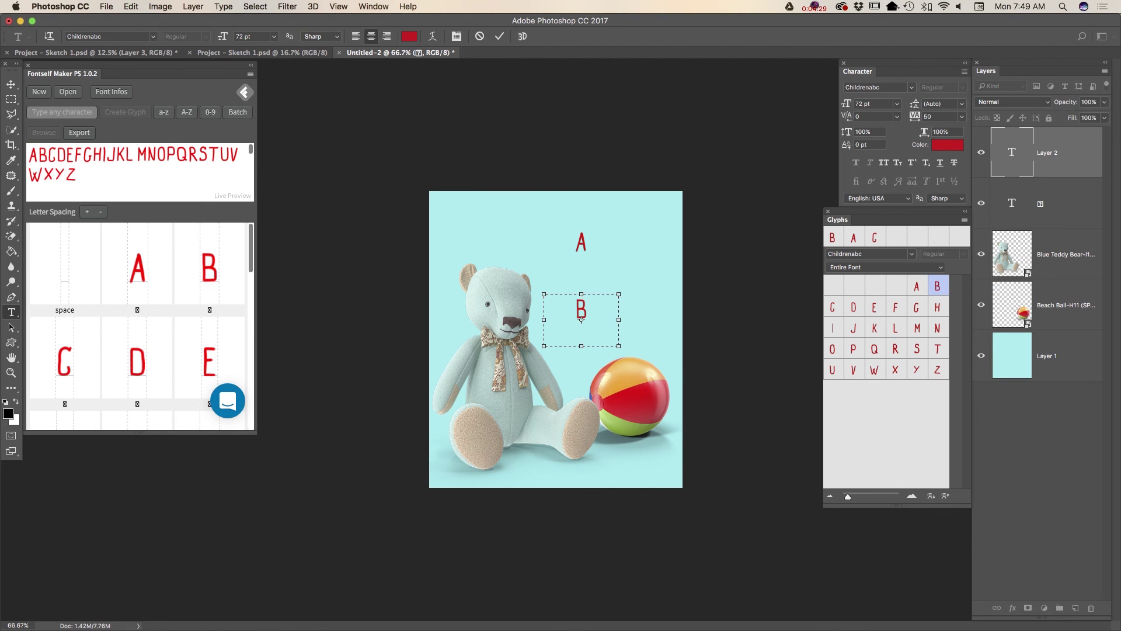
left_click(12, 88)
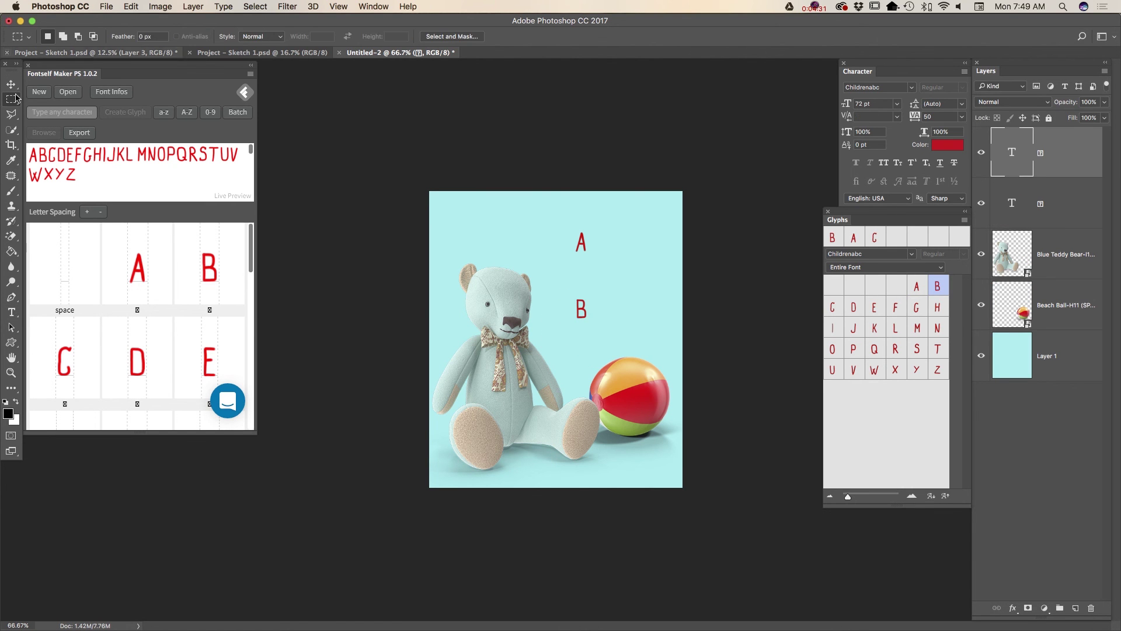
left_click(11, 312)
left_click_drag(485, 218, 550, 275)
double_click(832, 307)
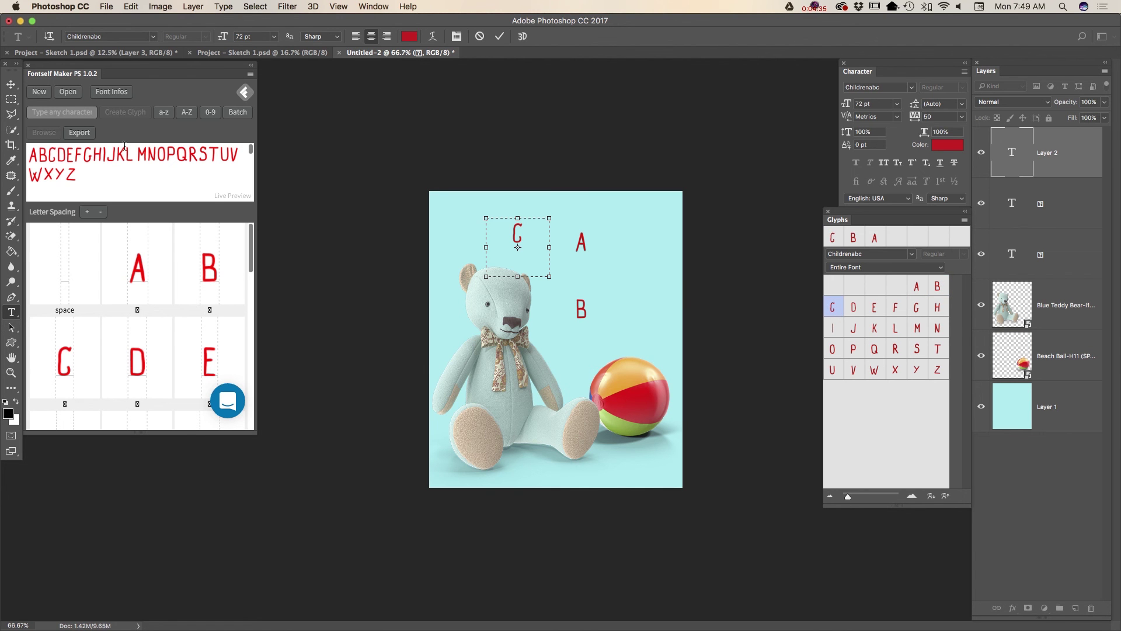
left_click_drag(549, 276, 542, 264)
Scale up the C with Free Transform and move it right of the B
left_click(11, 84)
left_click(131, 6)
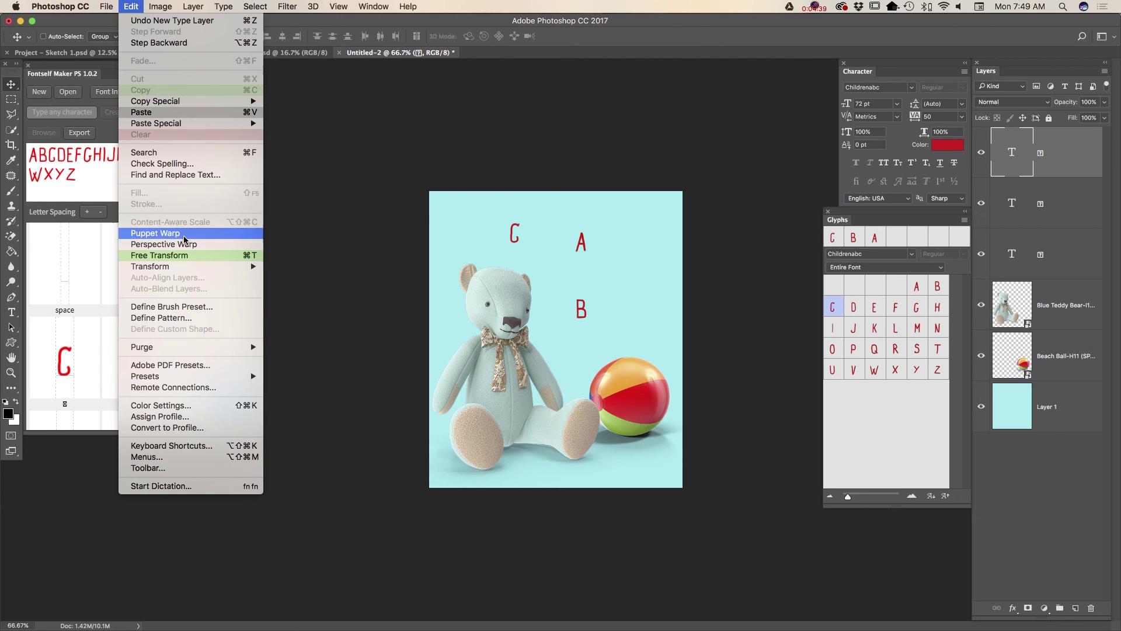
left_click(180, 253)
left_click_drag(544, 270, 637, 355)
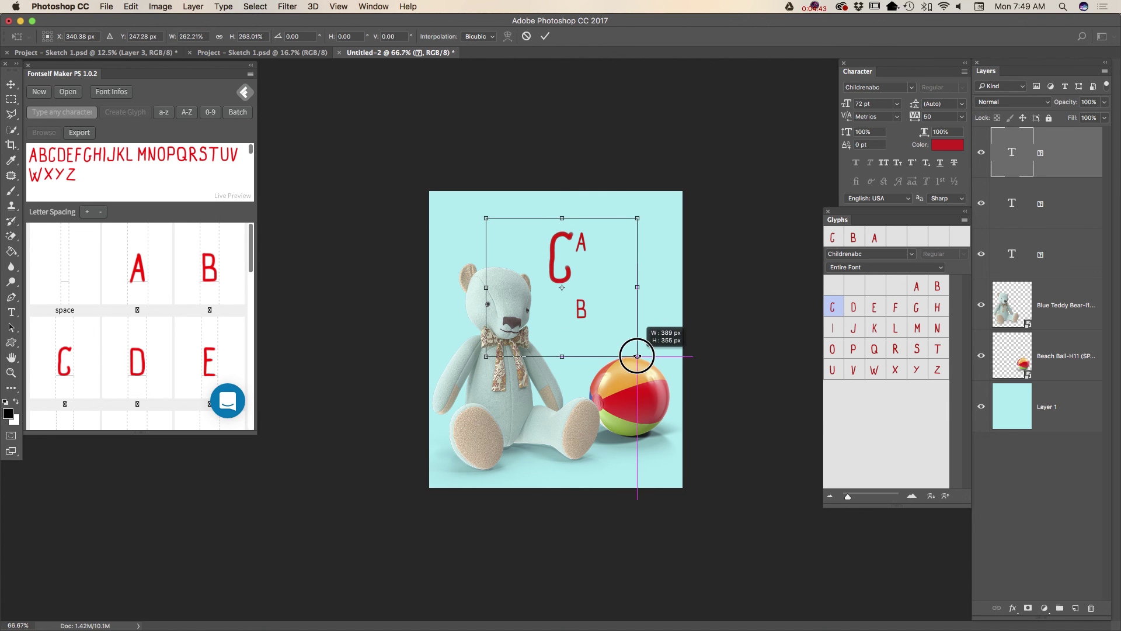
left_click(12, 84)
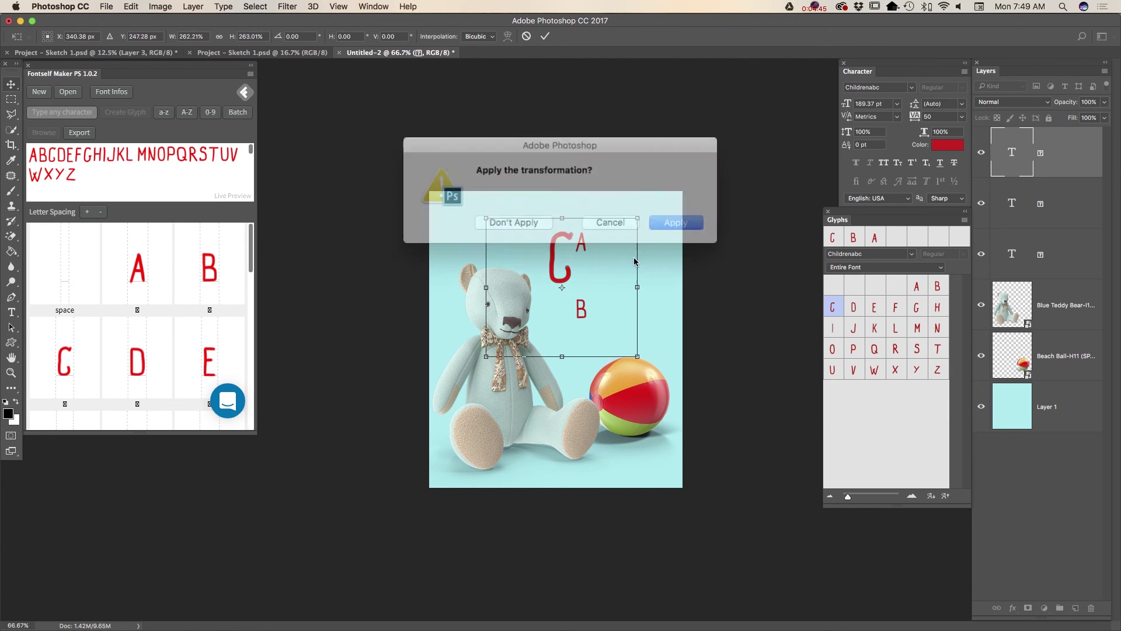
left_click(652, 220)
left_click(565, 273)
left_click_drag(564, 273, 621, 316)
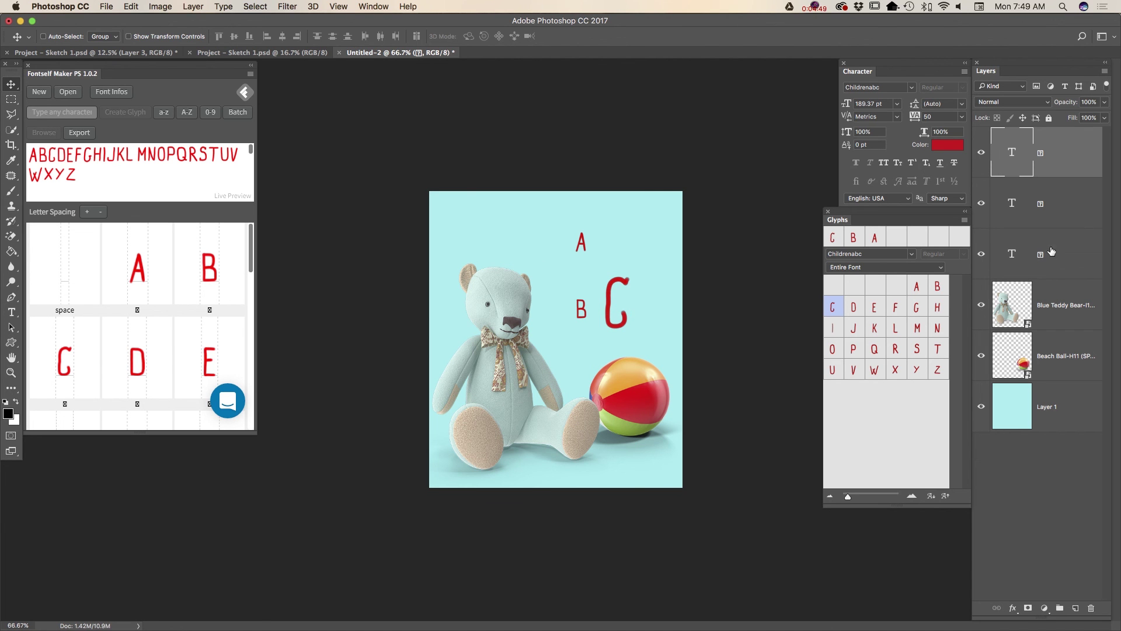
Enlarge the B with Free Transform and shift it up-left
left_click(1043, 212)
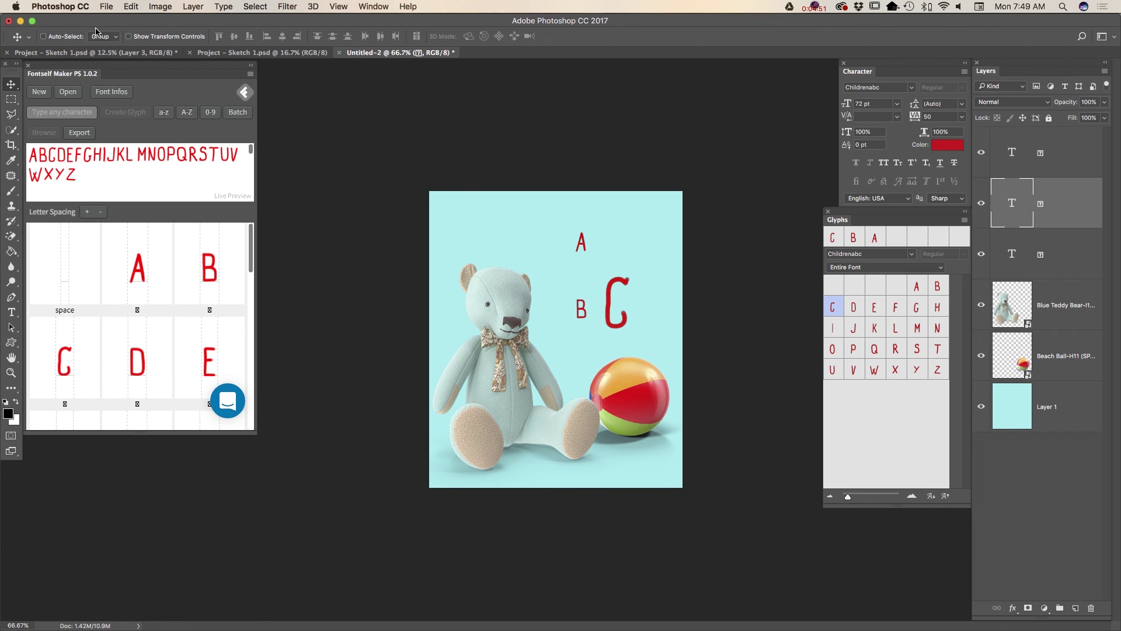
left_click(131, 8)
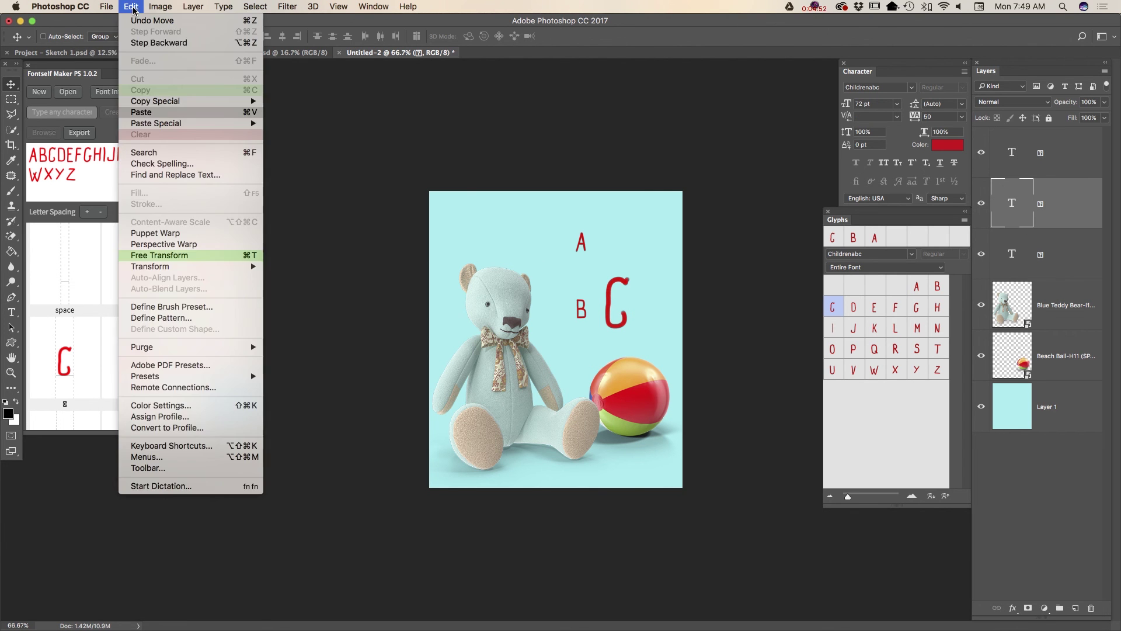
left_click(163, 255)
left_click_drag(625, 336, 800, 518)
mouse_move(669, 364)
left_mouse_down()
mouse_move(603, 276)
mouse_move(586, 272)
left_mouse_up()
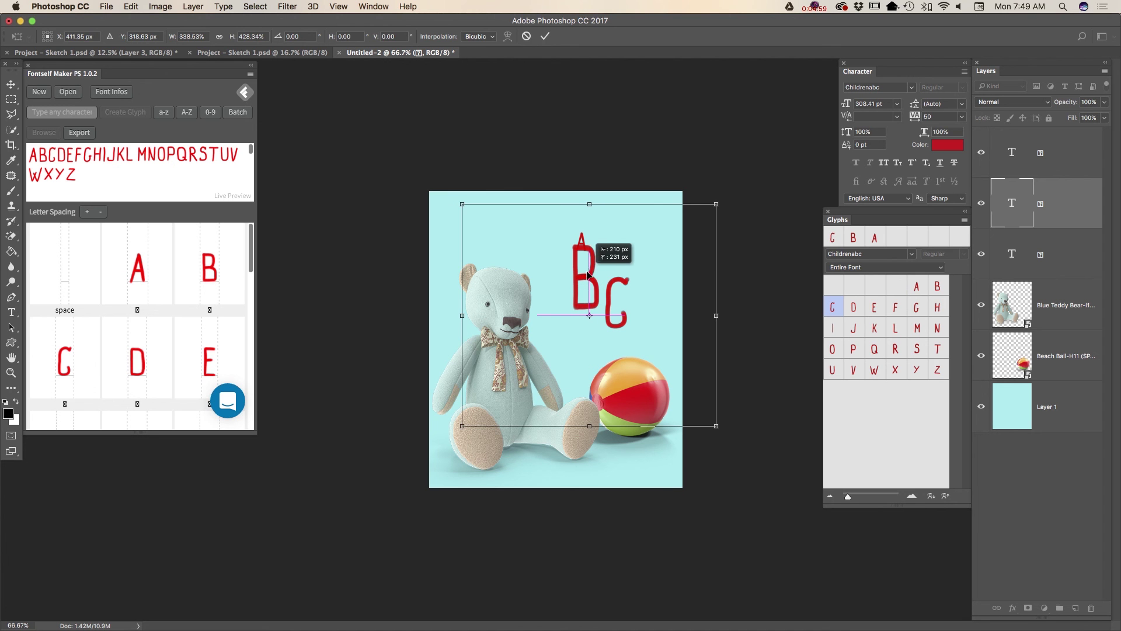
left_click(545, 36)
Enlarge the A with Free Transform and move it up-left beside the B
left_click(1047, 263)
left_click(132, 6)
left_click(177, 259)
mouse_move(622, 312)
left_mouse_down()
mouse_move(787, 533)
mouse_move(821, 559)
left_mouse_up()
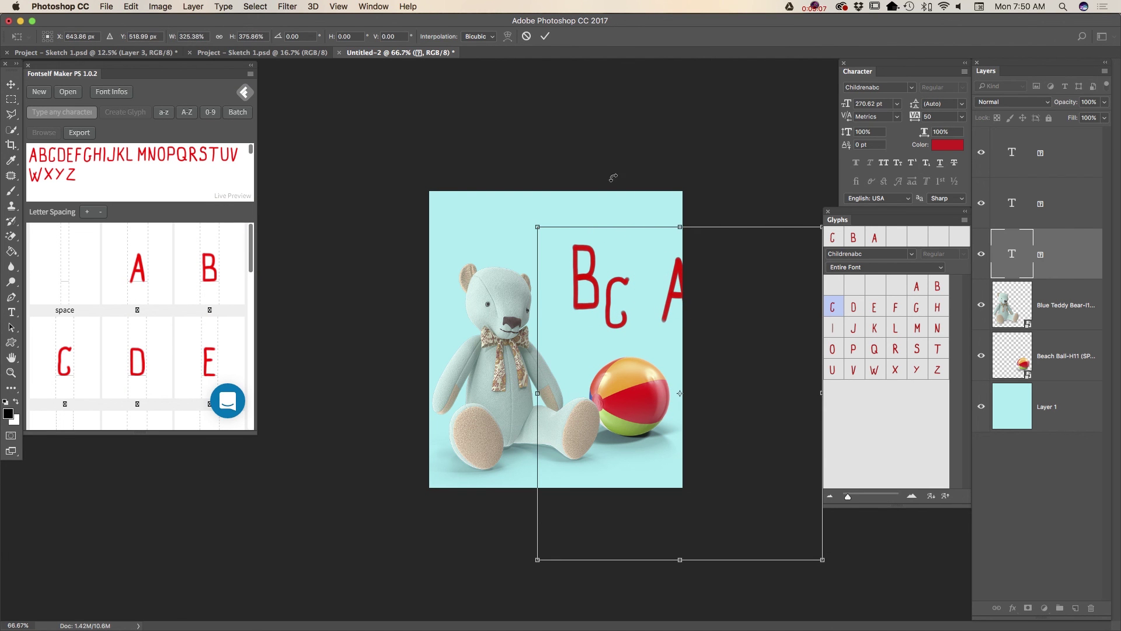
left_click_drag(673, 275, 544, 230)
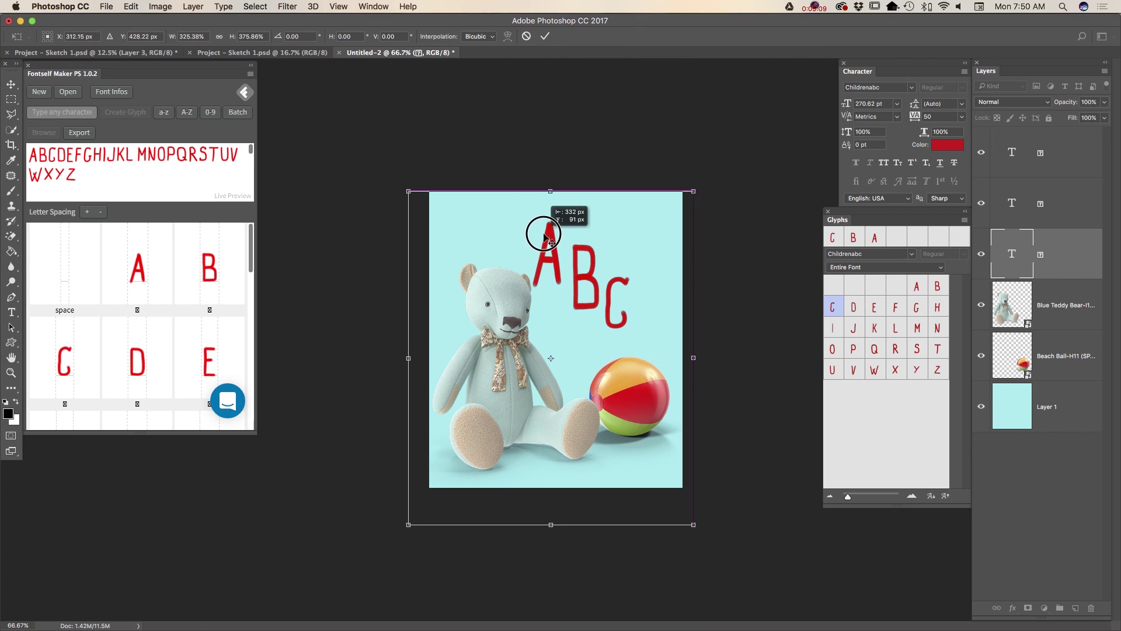
left_click(545, 35)
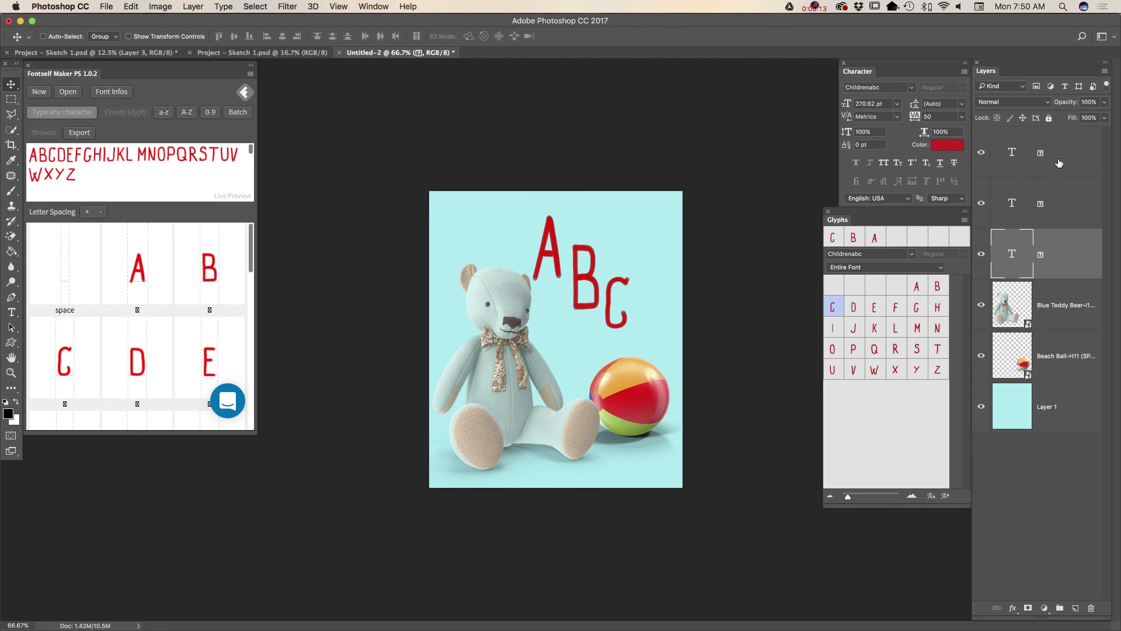
Drag the three ABC letter layers together up and right, then select the Blue Teddy Bear layer
left_click(1059, 163, "shift")
left_click_drag(584, 283, 608, 268)
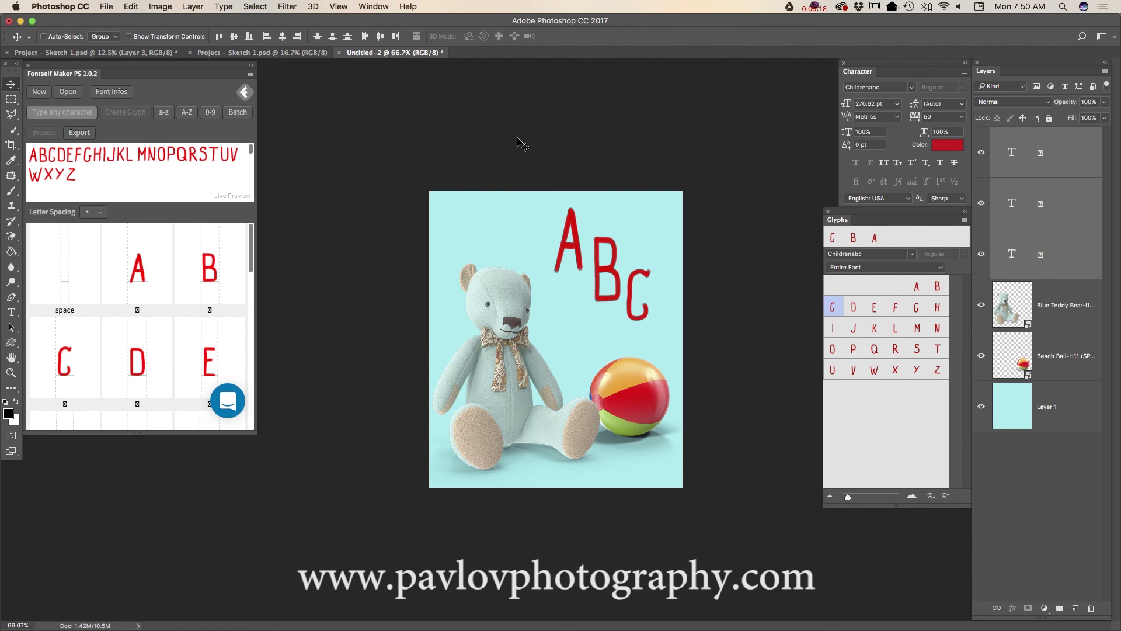
left_click(1058, 311)
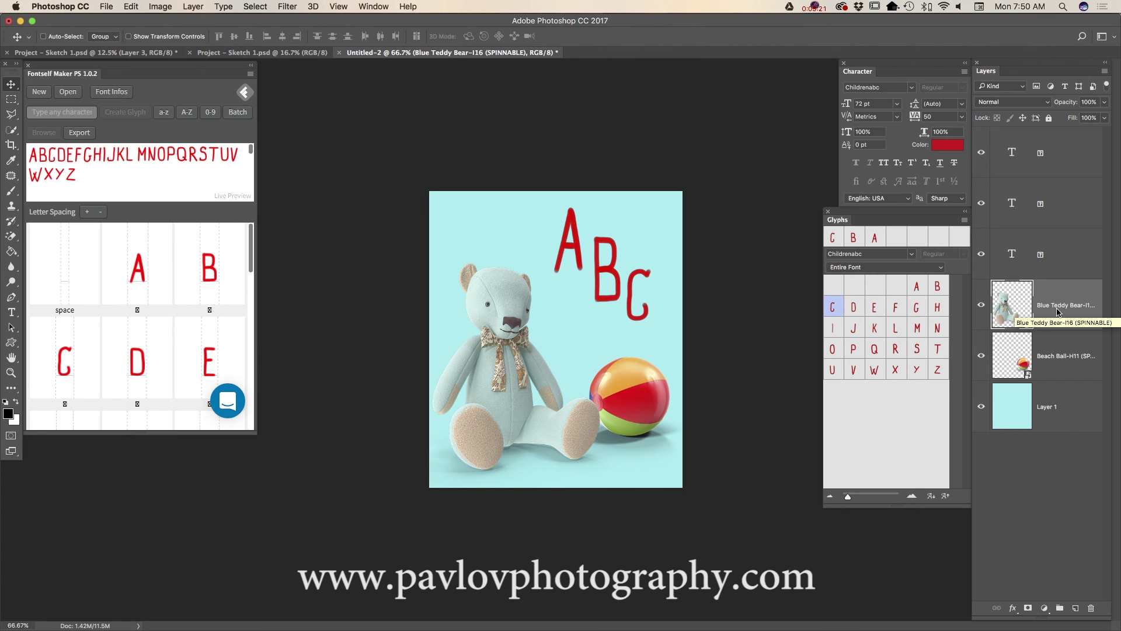